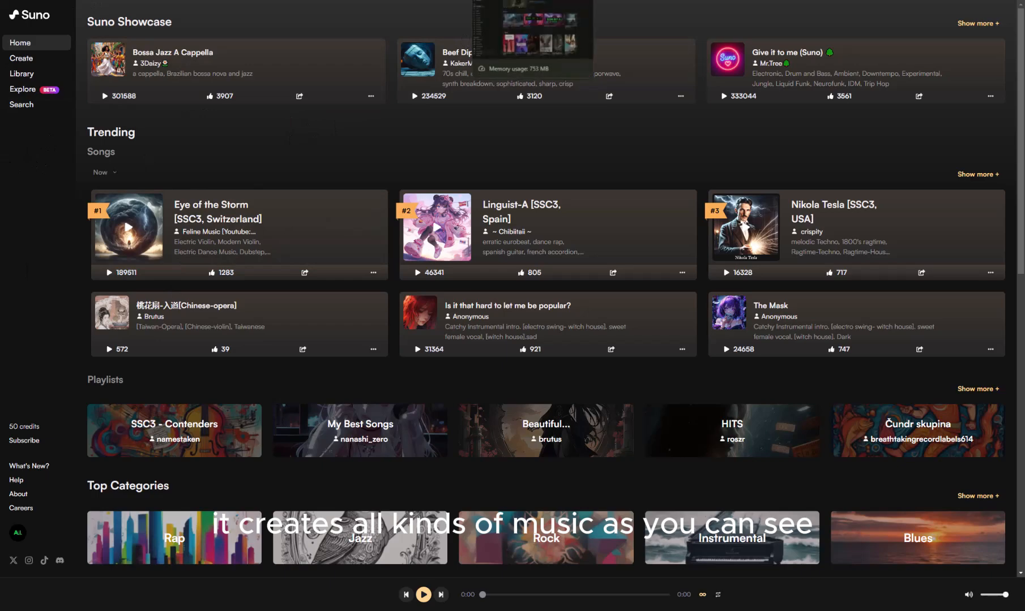
- Look over the song categories on the Suno home page, then the For You videos on the YouTube channel
scroll(280, 374, "down", 4)
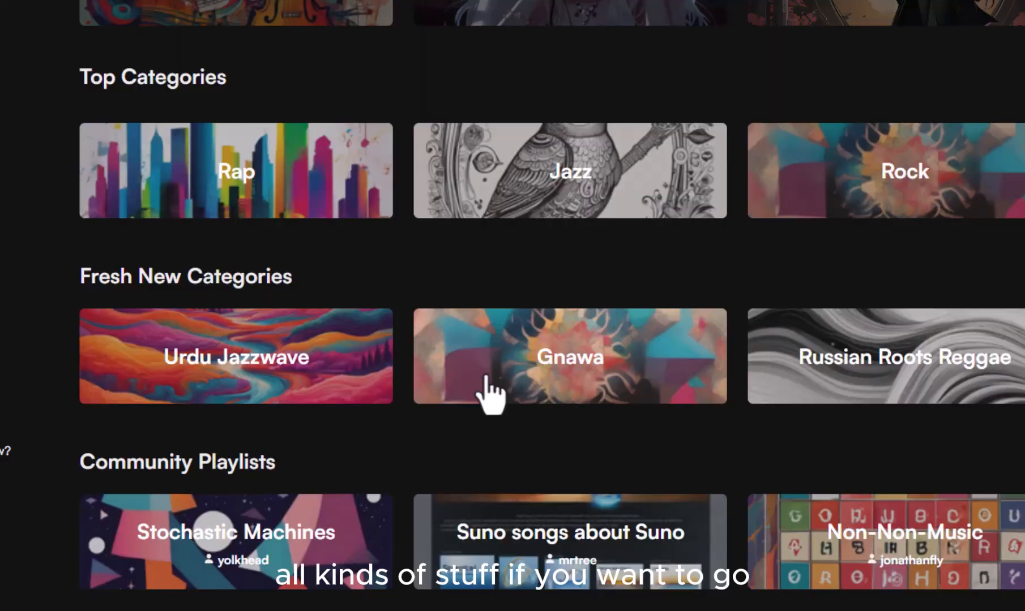
scroll(485, 393, "up", 5)
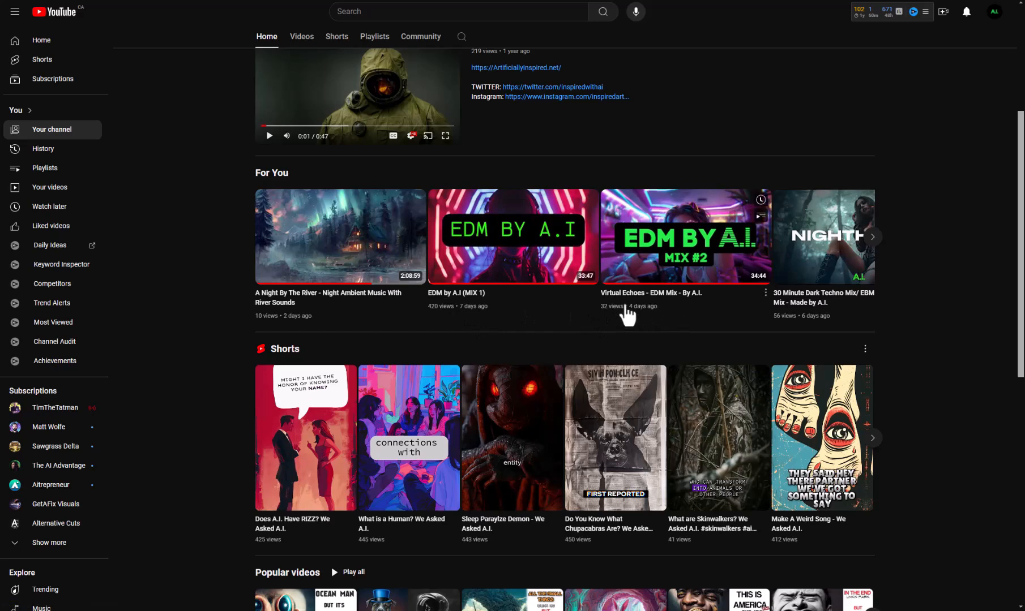
left_click(874, 240)
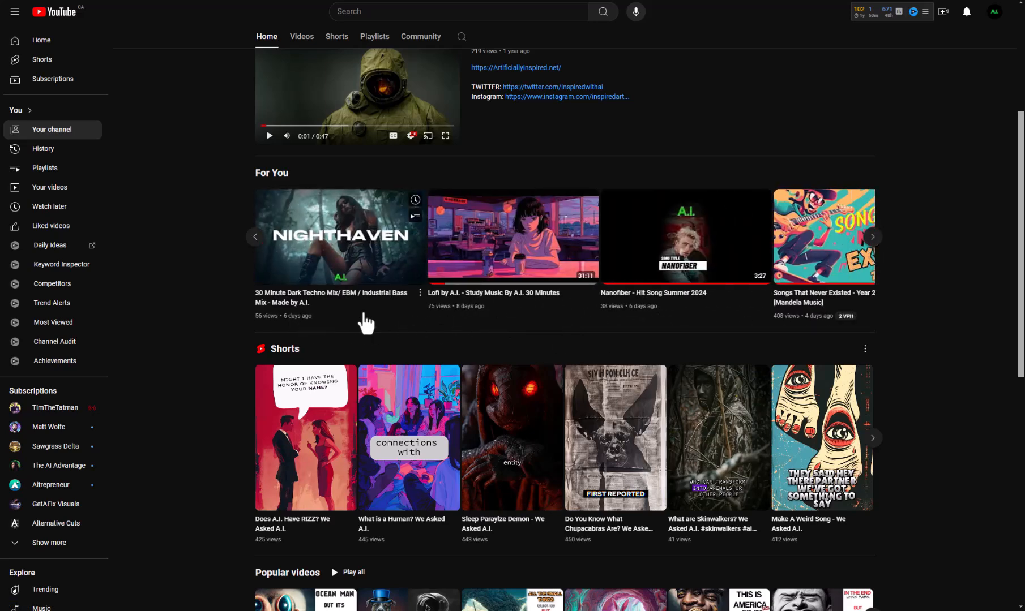
left_click(255, 238)
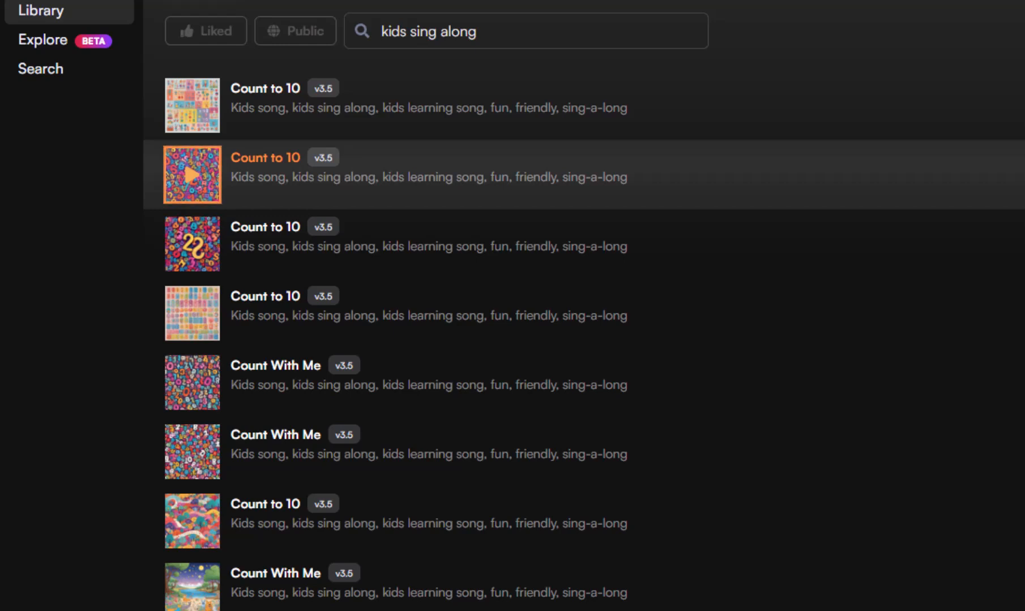
- Play the second "Count to 10" song in the Suno library's "kids sing along" results
left_click(190, 186)
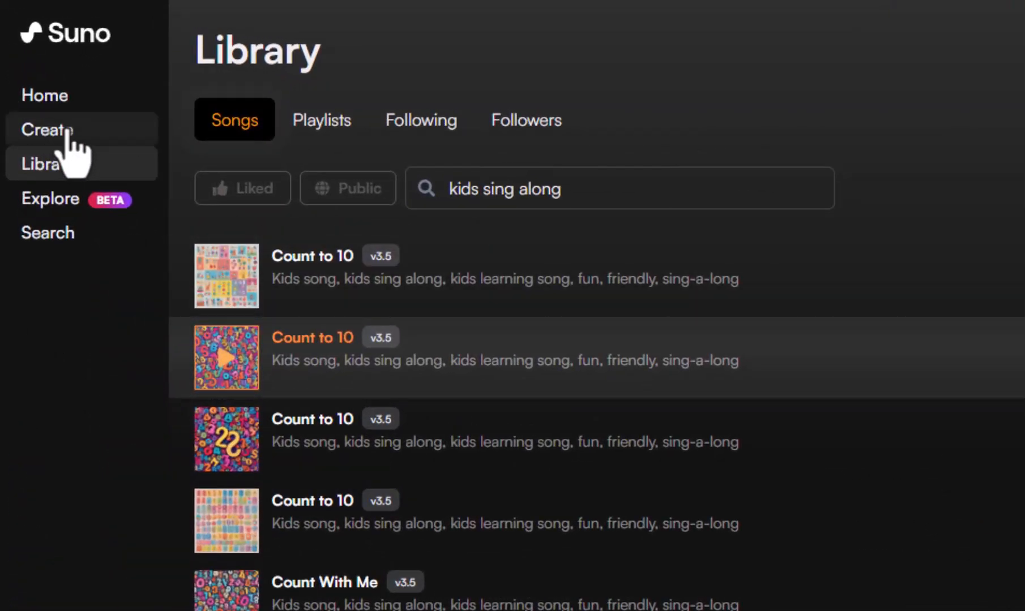
- Generate a new song from the description "Kids song about how to count to 10"
left_click(65, 133)
left_click(299, 168)
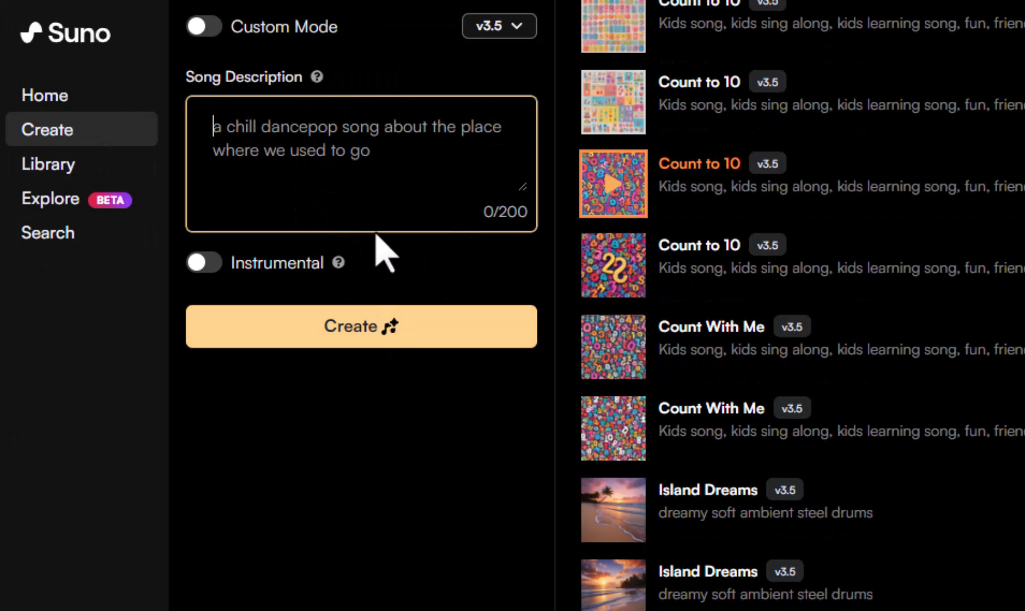
type("Kids son")
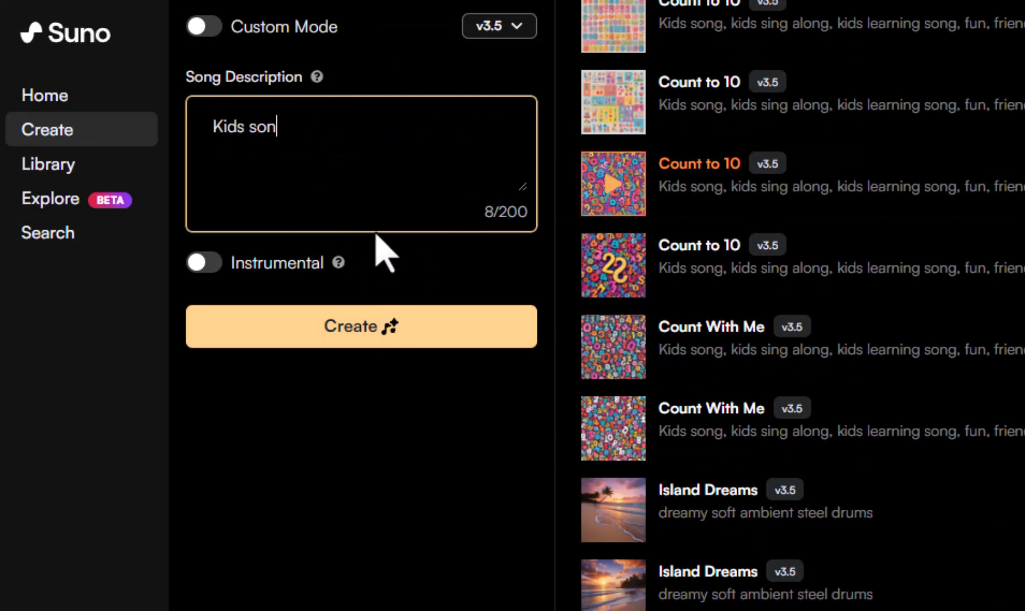
type("g abotu how t")
key("BackSpace")
key("BackSpace")
key("BackSpace")
key("BackSpace")
key("BackSpace")
key("BackSpace")
key("BackSpace")
key("BackSpace")
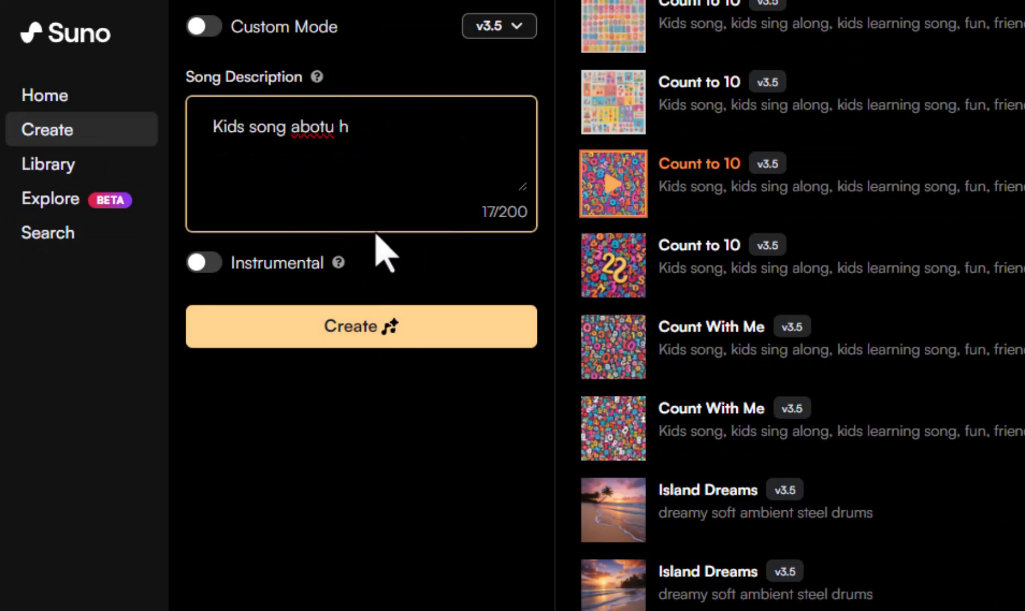
type("ut how to ccount")
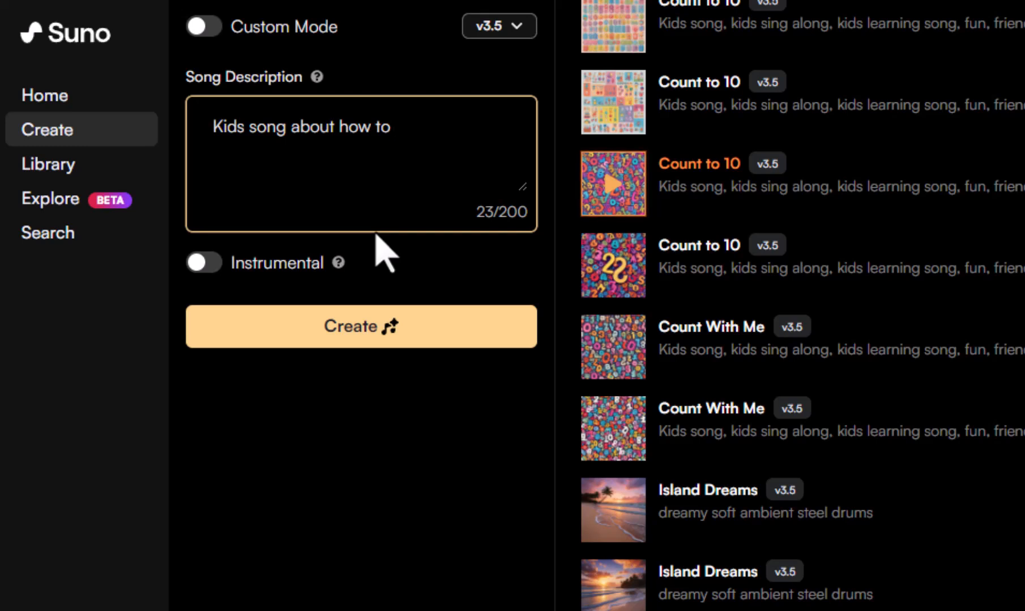
key("BackSpace")
key("BackSpace")
key("BackSpace")
key("BackSpace")
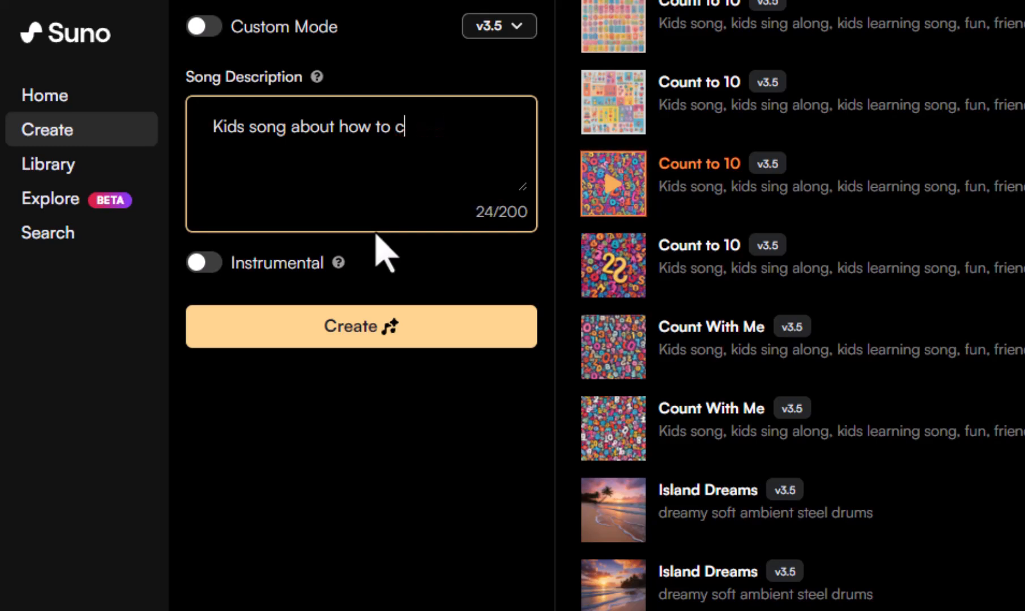
type("ount to 10")
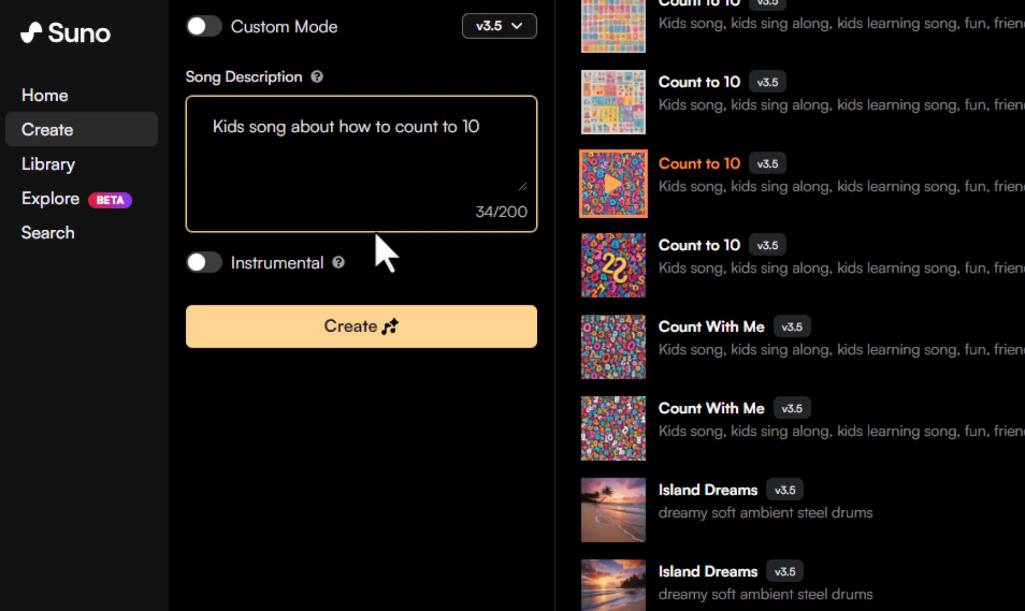
left_click(318, 340)
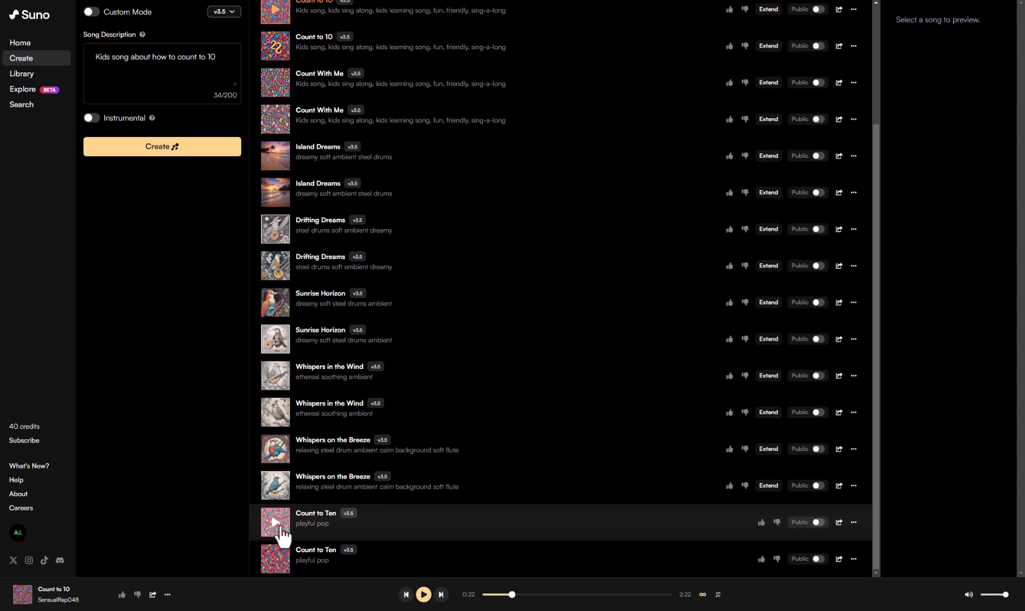
- Listen to the first new "Count to Ten" playful pop song and pause it
left_click(280, 530)
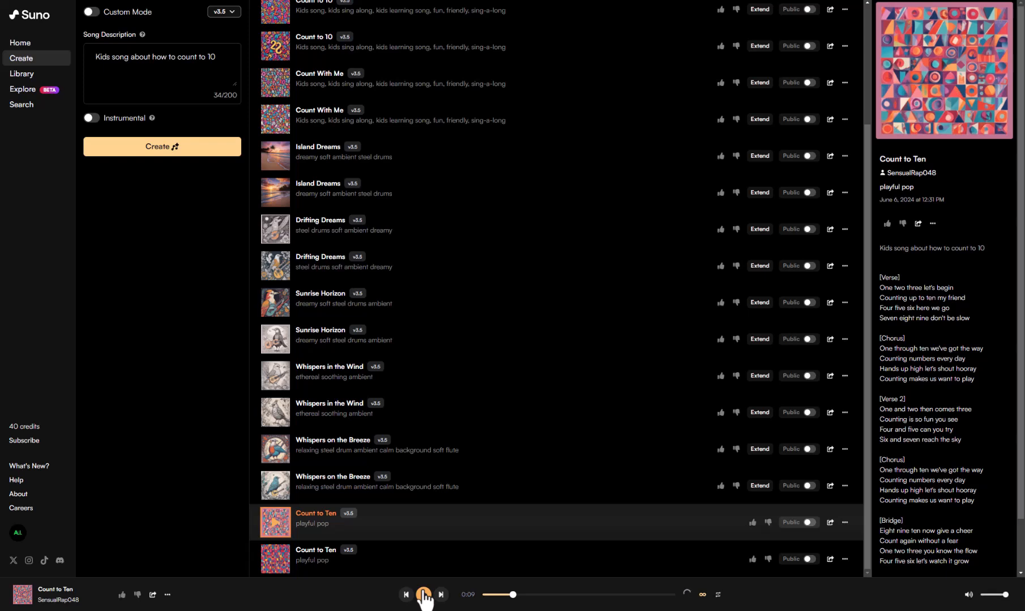
left_click(424, 595)
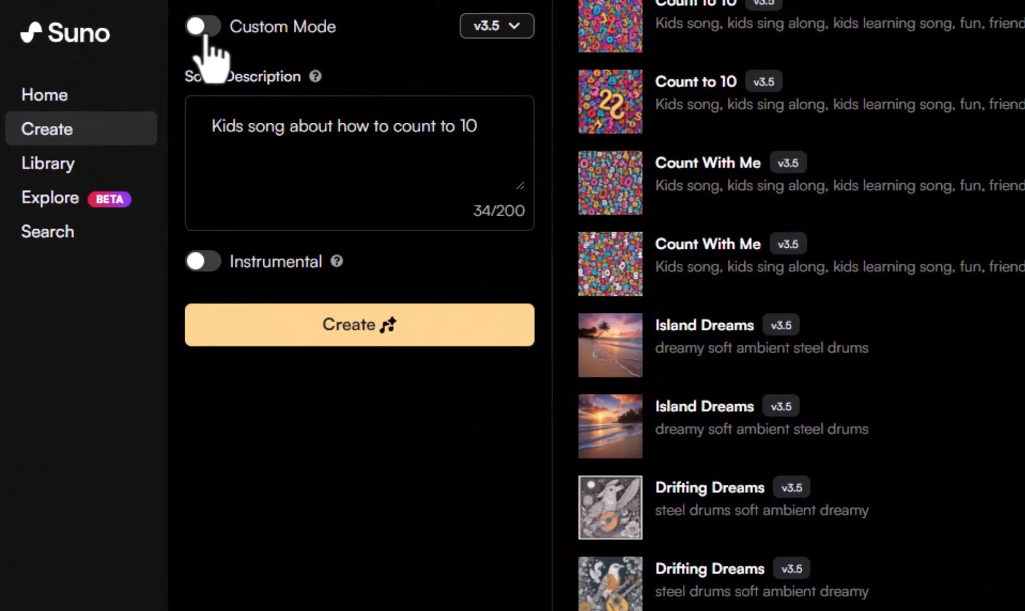
- Turn on Custom Mode and set the music style to "Kids song, kids sing along, kids learning song, fun, friendly, sing-a-long"
left_click(93, 12)
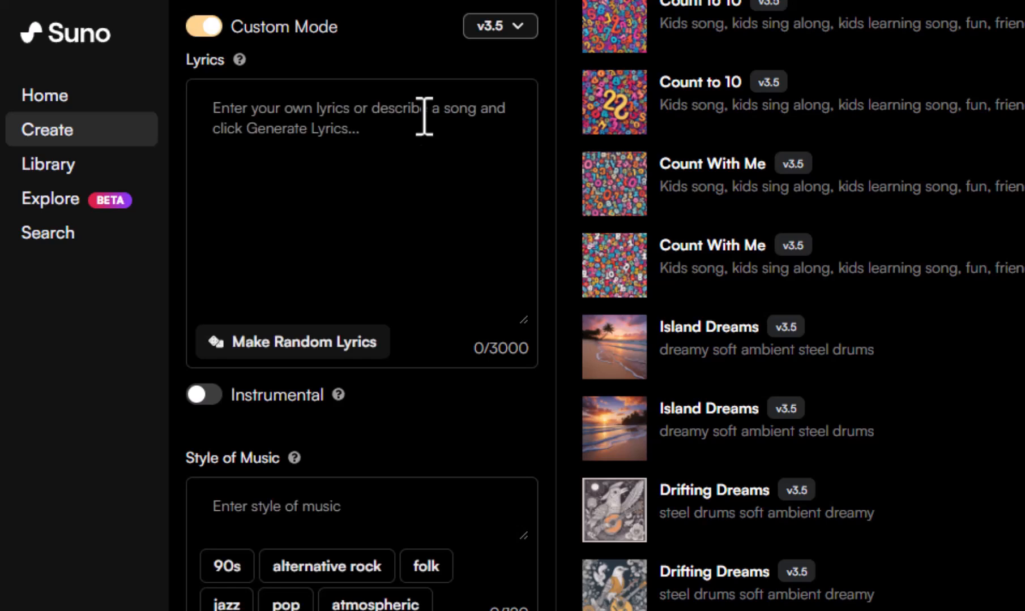
left_click(468, 518)
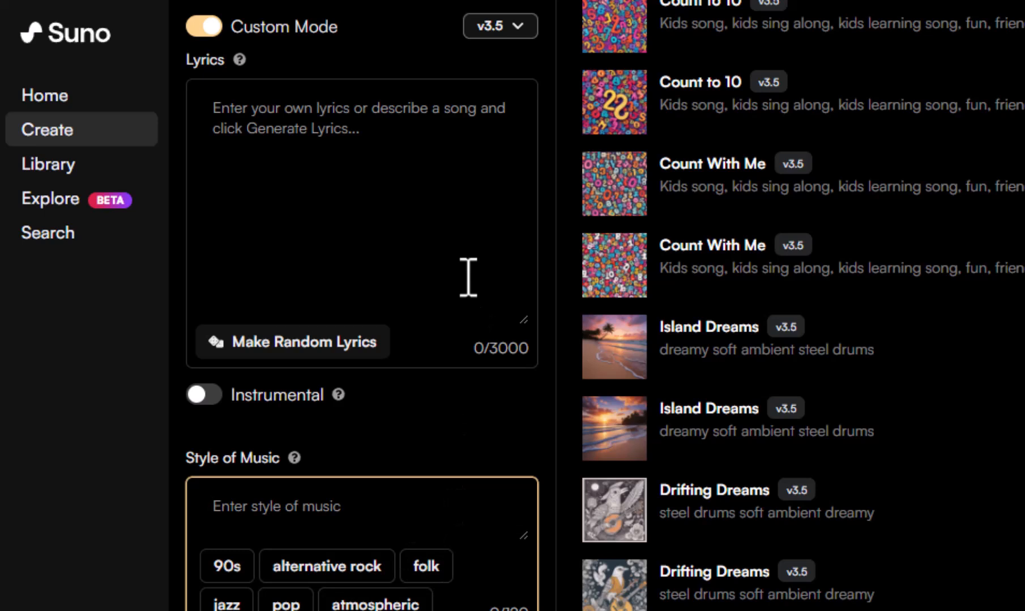
type("Kids song,  kids sing along,  kids learning song,  fun,  friendly,  sing-a-long")
- Review the Style of Music entry, going through its descriptors one after another
scroll(354, 389, "down", 5)
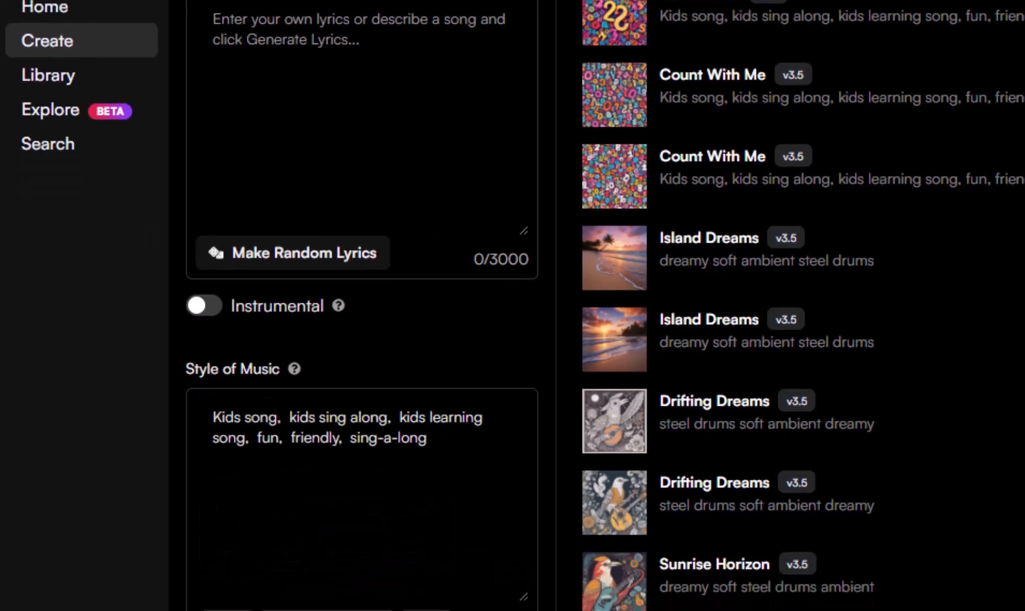
left_click_drag(196, 192, 280, 193)
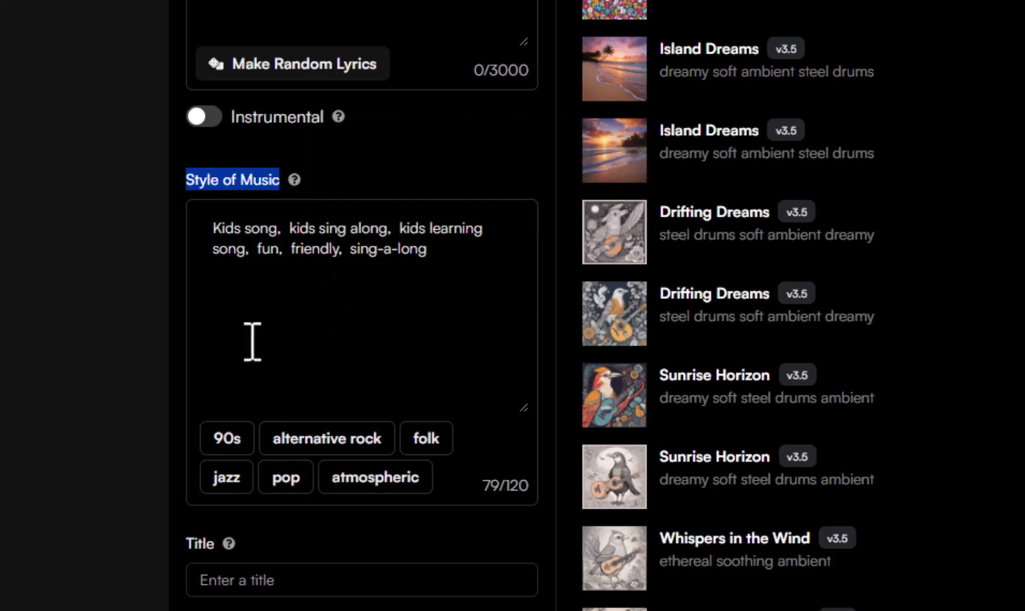
left_click_drag(218, 232, 485, 232)
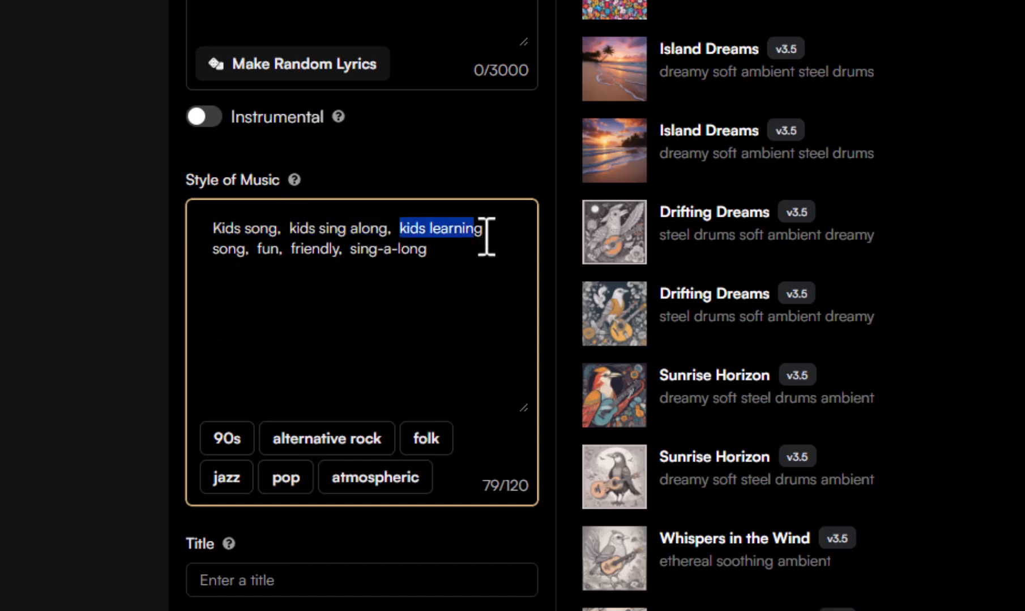
left_click(272, 258)
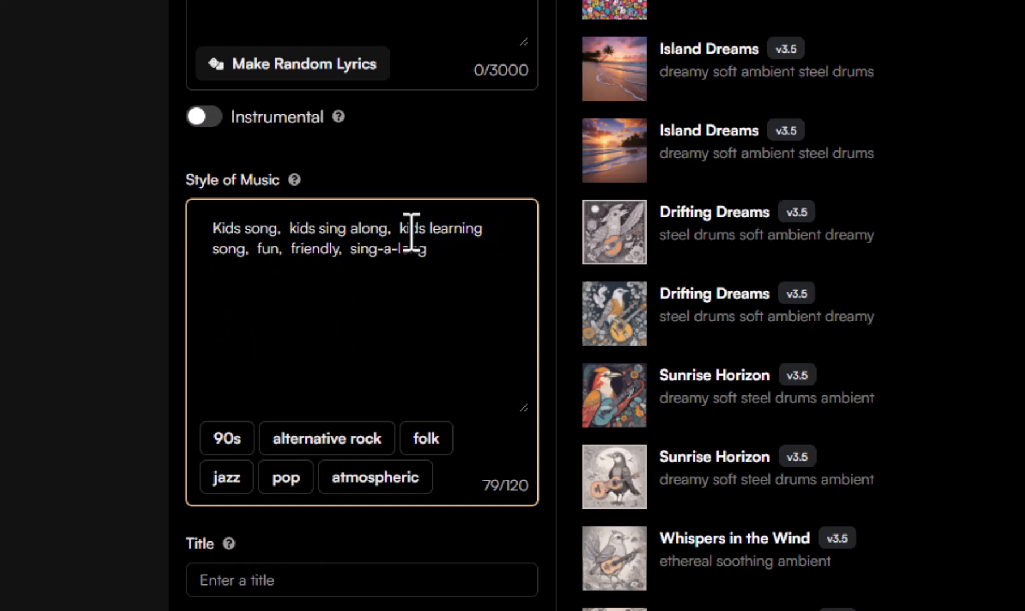
left_click_drag(258, 249, 453, 291)
left_click(450, 297)
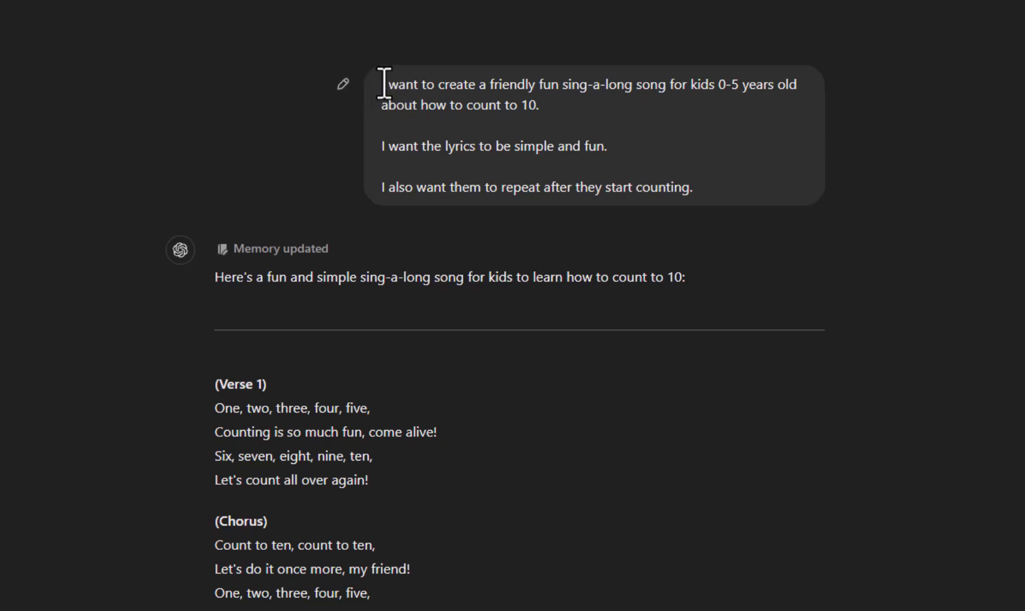
- Switch to the ChatGPT conversation and read the prompt requesting a sing-a-long counting song for kids 0-5 years old
left_click_drag(384, 79, 556, 123)
left_click(556, 122)
left_click_drag(721, 84, 794, 89)
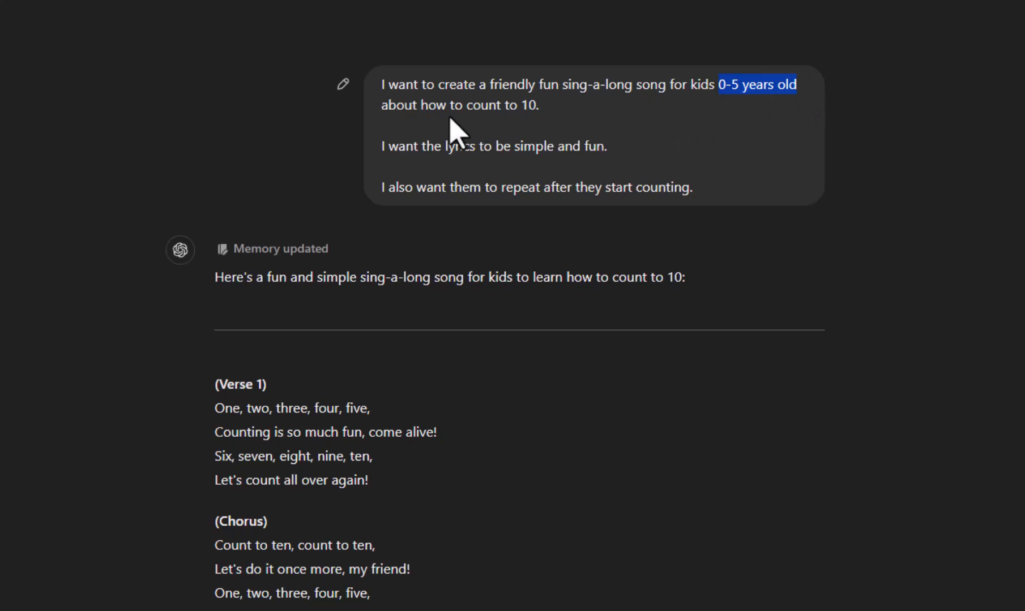
left_click_drag(377, 100, 576, 109)
left_click(396, 153)
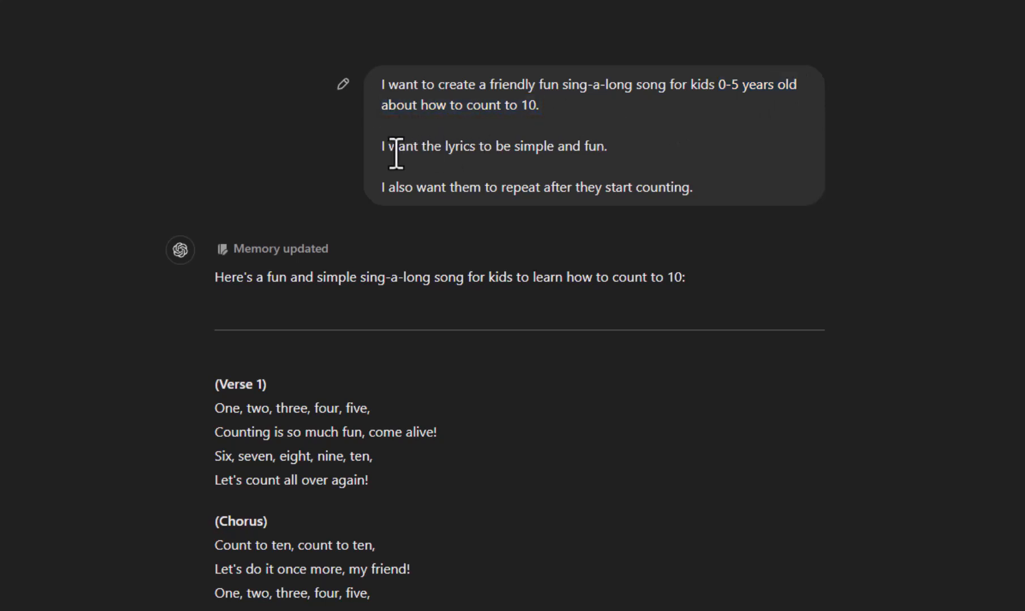
left_click_drag(385, 148, 615, 152)
left_click(519, 179)
left_click_drag(382, 192, 727, 198)
left_click(727, 199)
- Read through the first version of the counting song's lyrics, from Verse 1 to the Outro
scroll(635, 211, "down", 3)
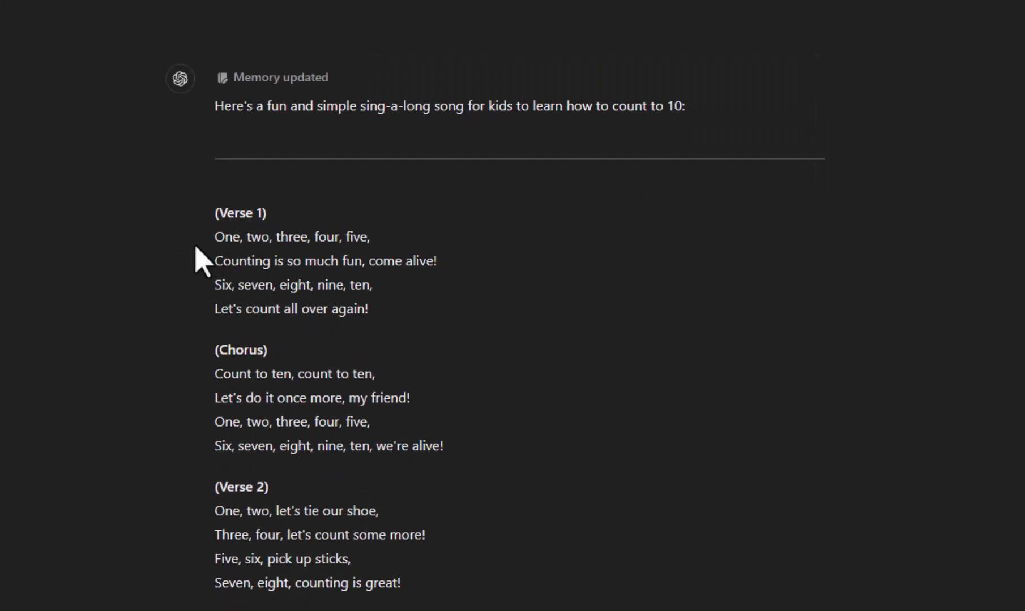
left_click_drag(214, 239, 385, 247)
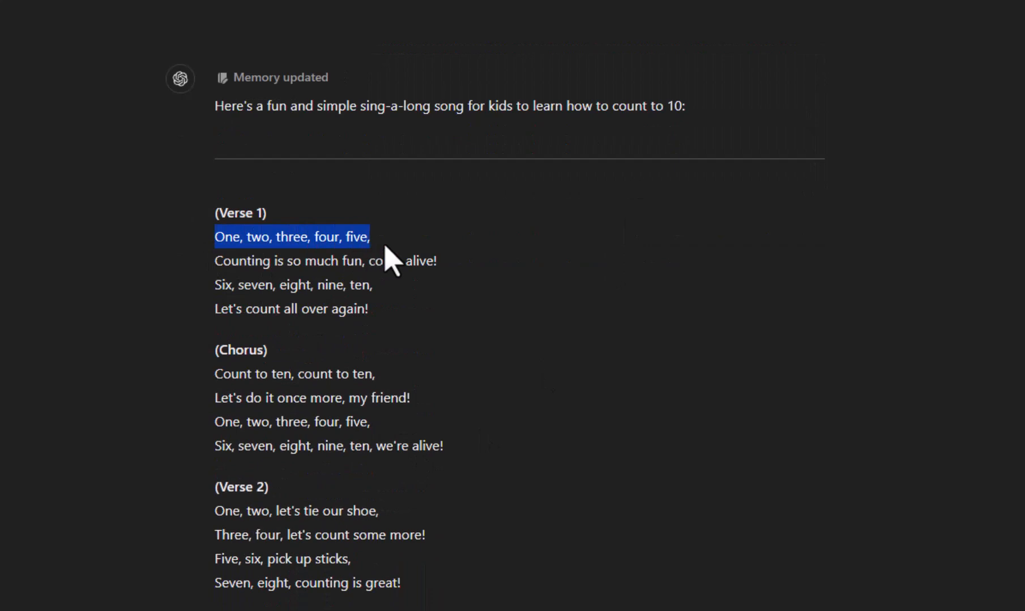
left_click_drag(208, 274, 410, 270)
left_click(350, 268)
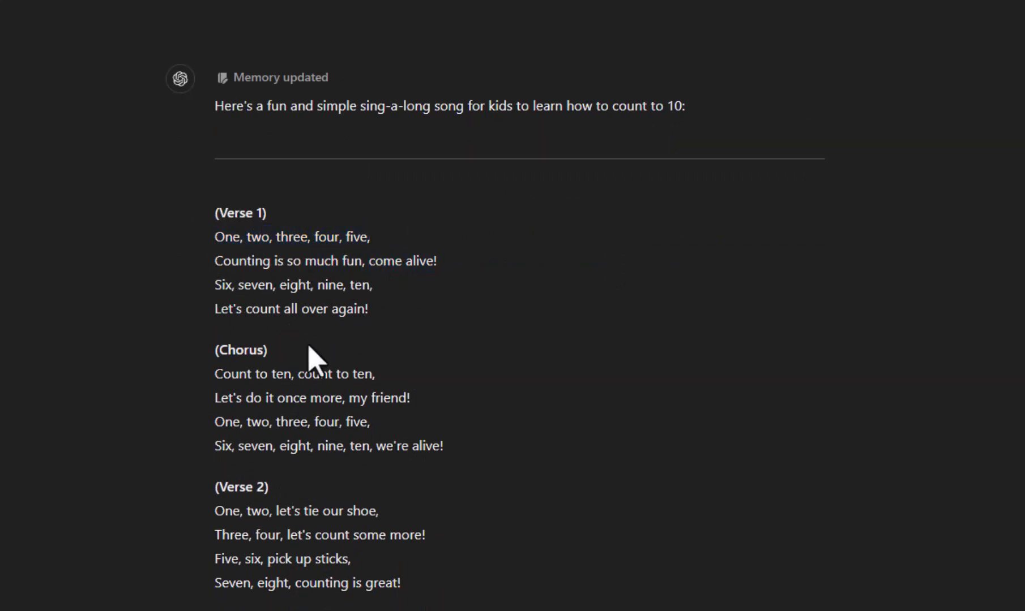
left_click_drag(236, 285, 385, 305)
left_click(304, 309)
scroll(249, 320, "down", 2)
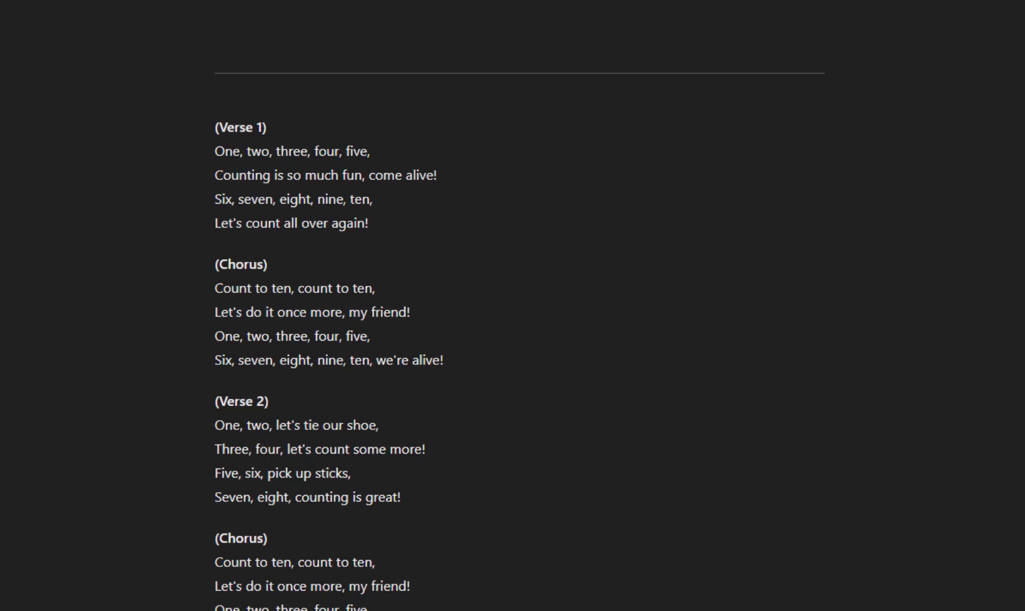
scroll(211, 465, "down", 5)
scroll(211, 464, "up", 15)
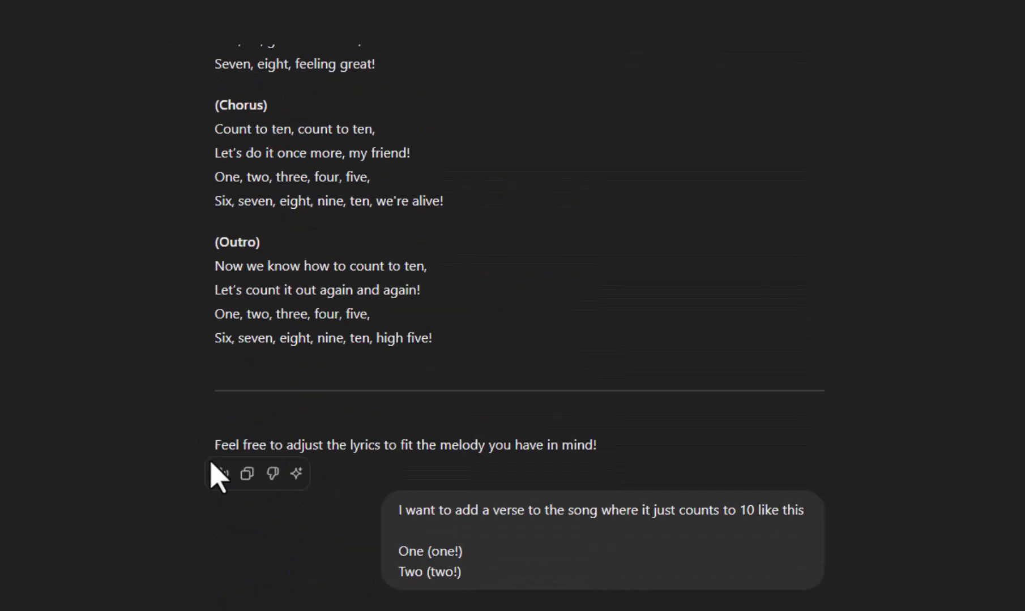
- Examine the follow-up prompt asking for an added verse that counts to 10 with repeats such as "One (one!)"
mouse_move(397, 510)
left_mouse_down()
mouse_move(789, 515)
mouse_move(818, 529)
left_mouse_up()
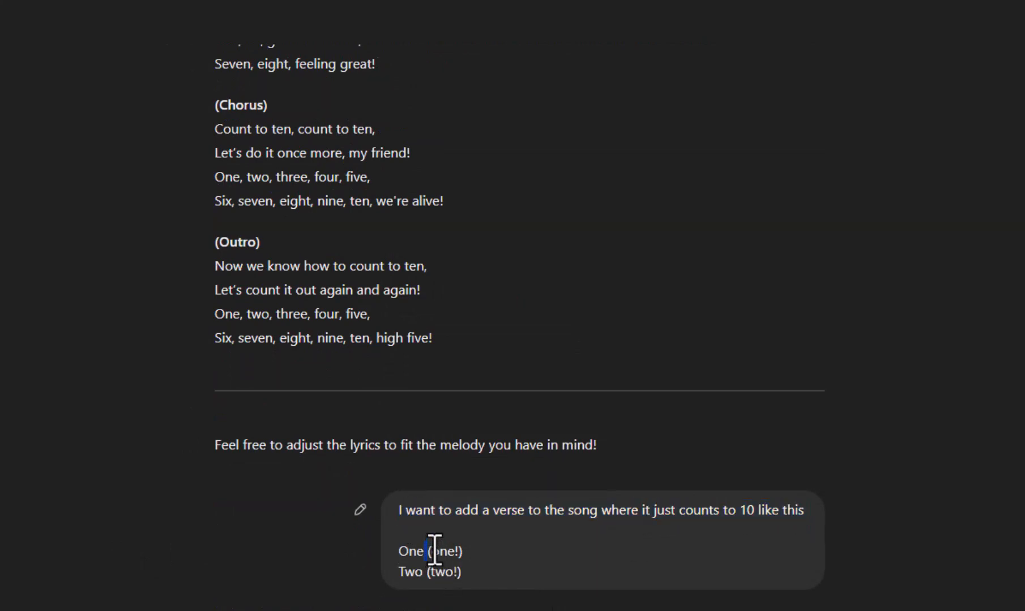
left_click_drag(428, 558, 461, 555)
left_click_drag(402, 596, 471, 574)
scroll(411, 591, "down", 3)
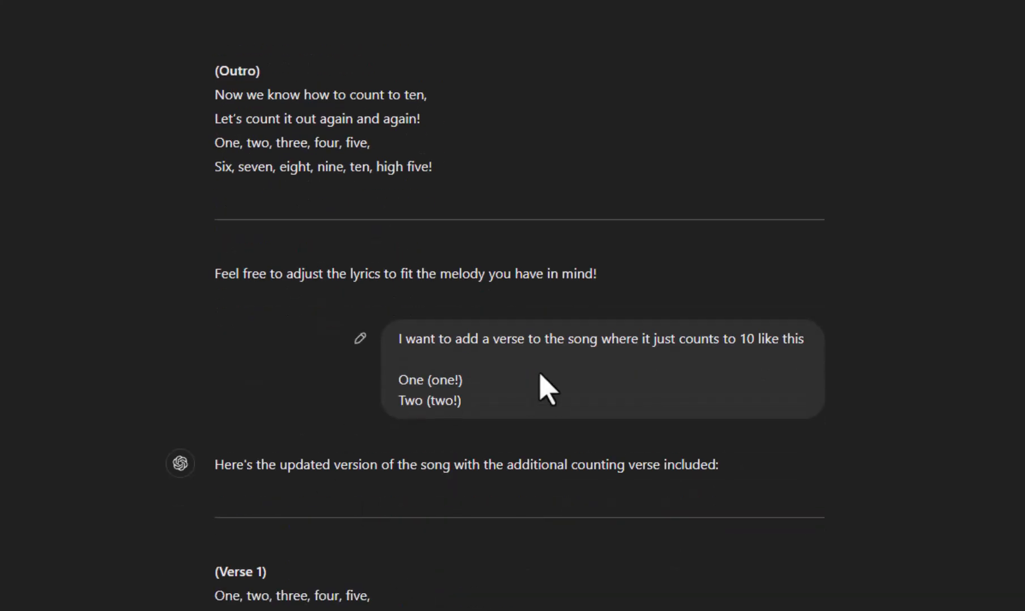
- Look through the updated song lyrics that include the additional counting verse
scroll(265, 516, "down", 3)
scroll(204, 452, "down", 10)
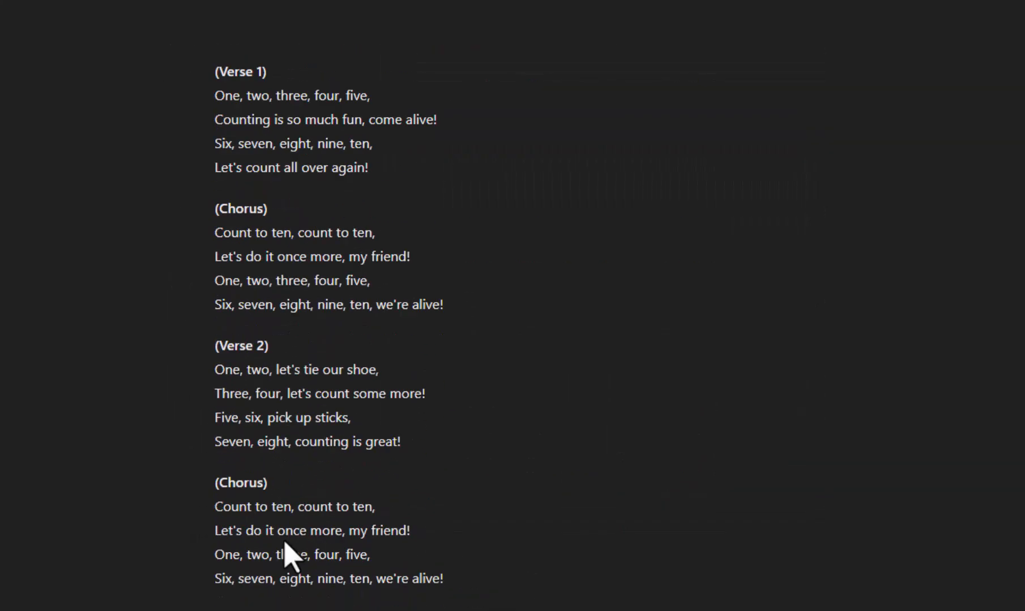
scroll(519, 305, "up", 7)
scroll(220, 354, "up", 3)
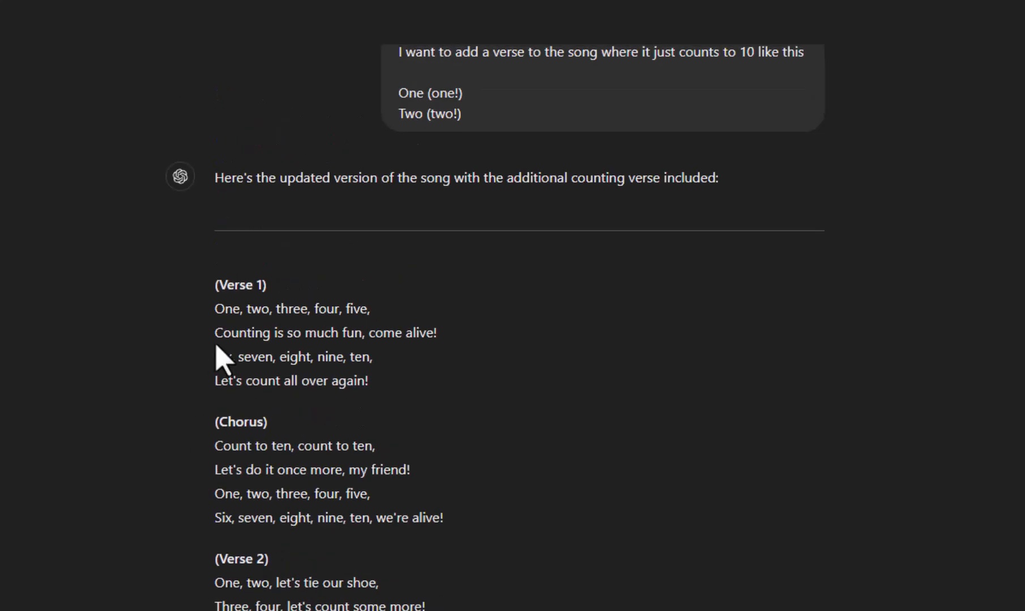
scroll(247, 304, "up", 5)
scroll(211, 570, "down", 9)
scroll(222, 583, "down", 5)
scroll(222, 367, "up", 6)
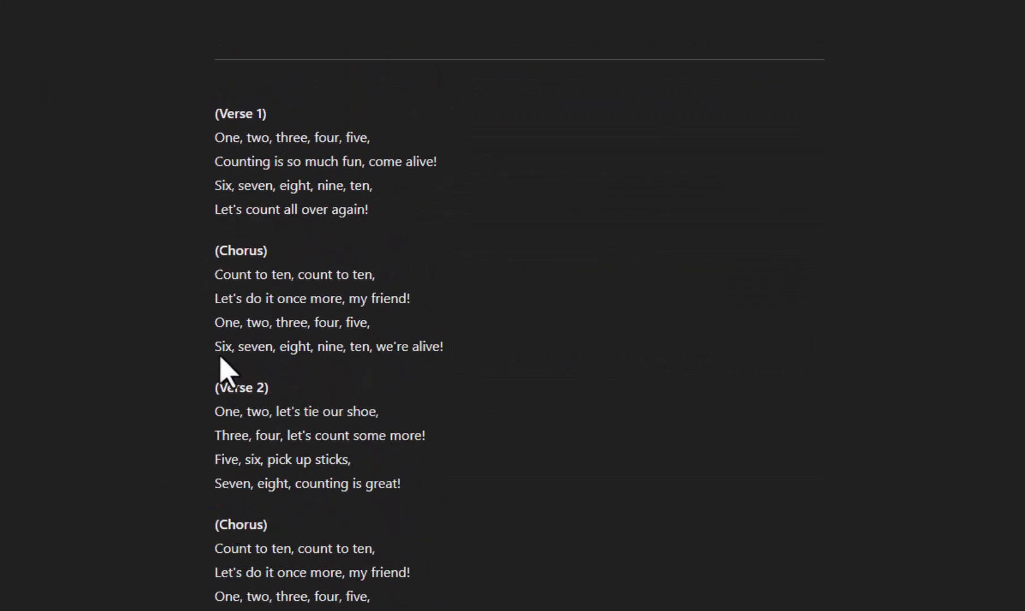
- Copy the complete updated lyrics from ChatGPT into Suno's Lyrics field and enlarge the field to show more lines
left_click_drag(215, 113, 321, 573)
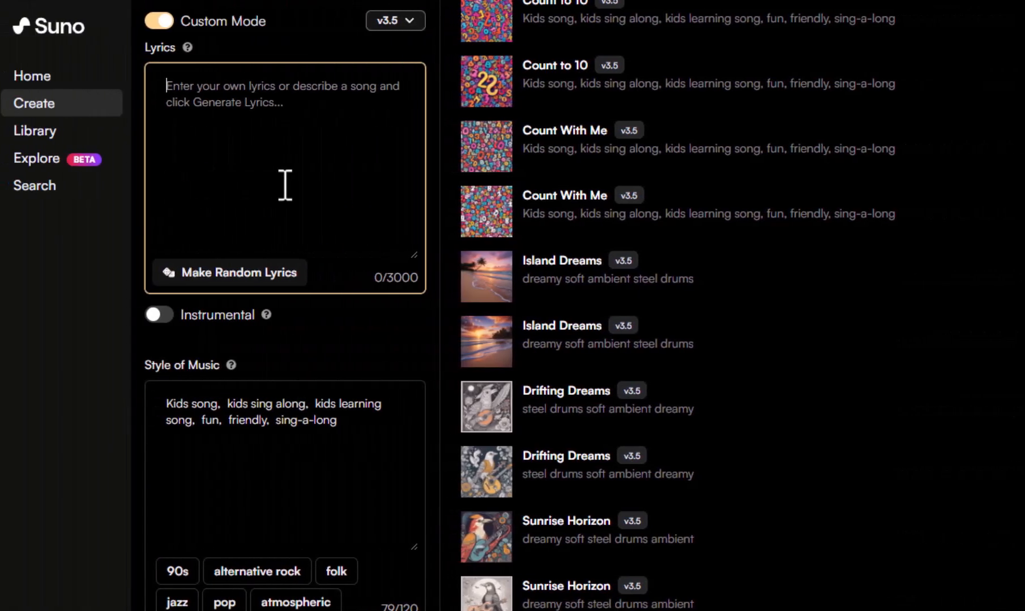
left_click(286, 182)
key("ctrl+v")
left_click_drag(415, 253, 425, 435)
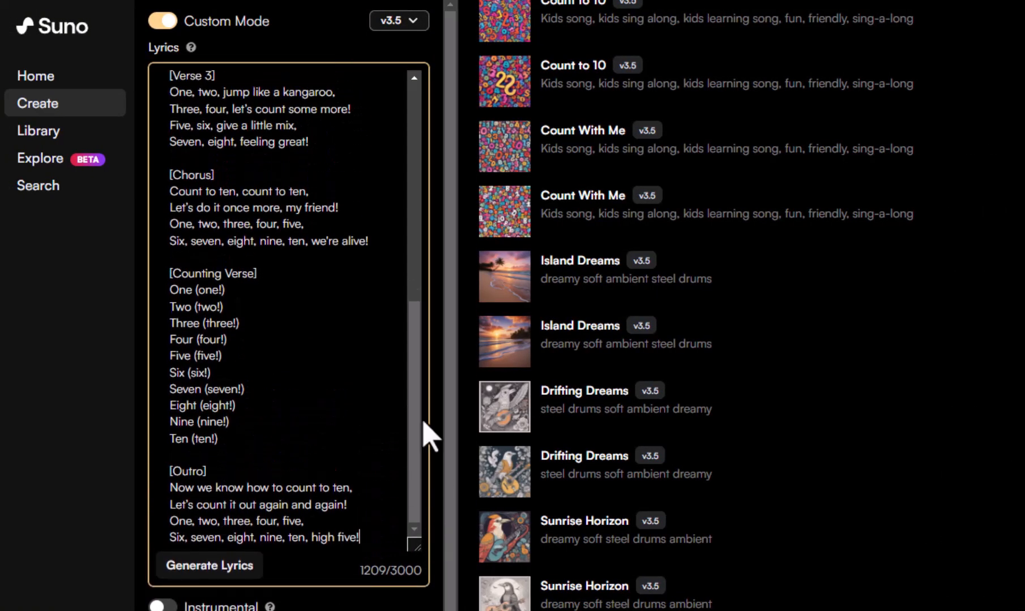
- Title the song "Counting to 10" and generate it with the pasted lyrics and the kids sing-along style
scroll(392, 215, "up", 3)
scroll(405, 249, "down", 10)
scroll(289, 606, "down", 1)
left_click(289, 610)
type("Counting to 10")
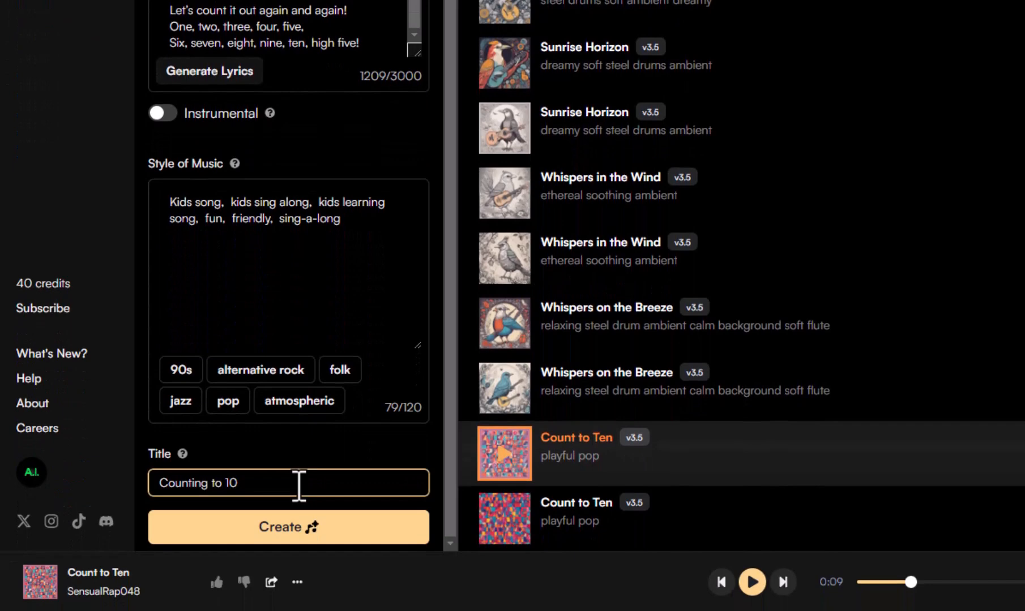
left_click(300, 526)
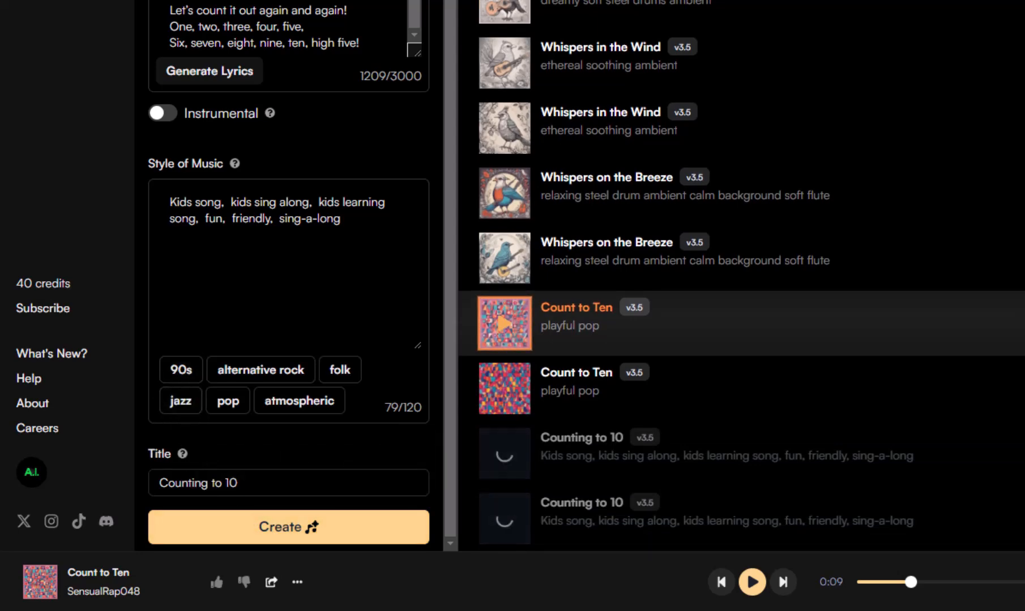
- Listen to both newly generated versions of "Counting to 10"
left_click(506, 516)
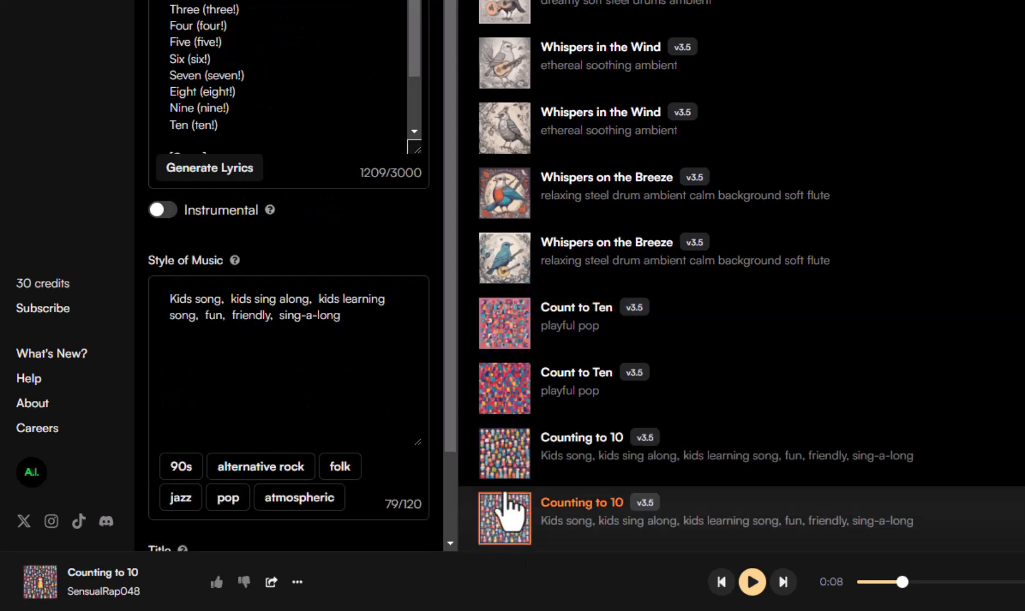
left_click(506, 454)
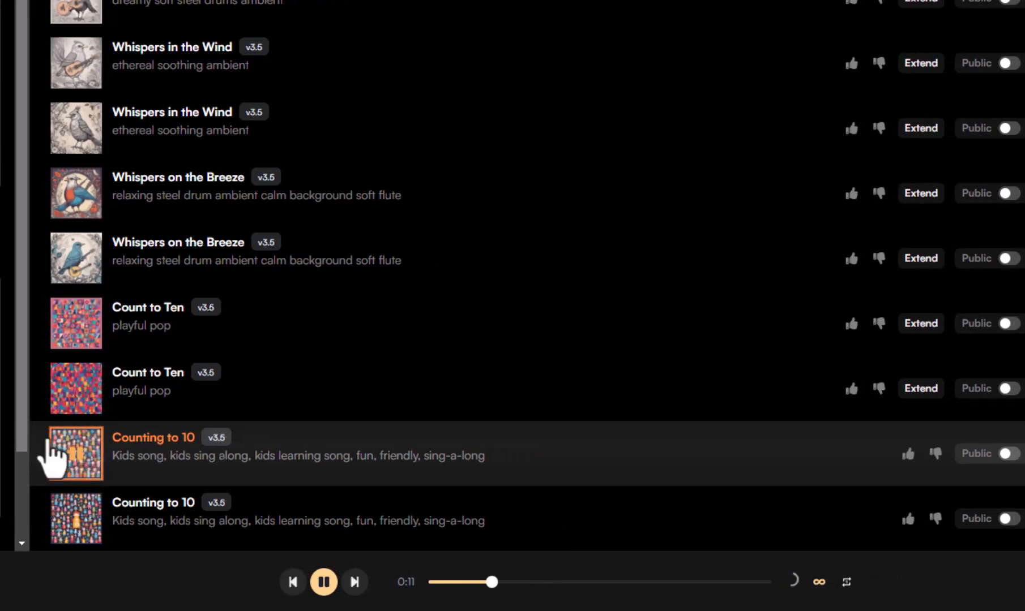
left_click(79, 458)
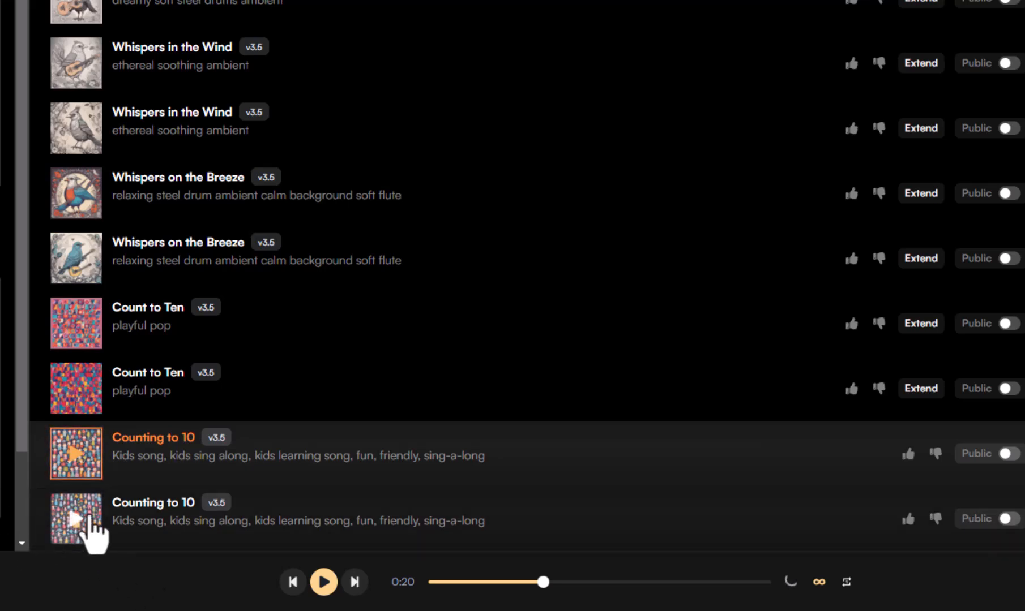
left_click(74, 519)
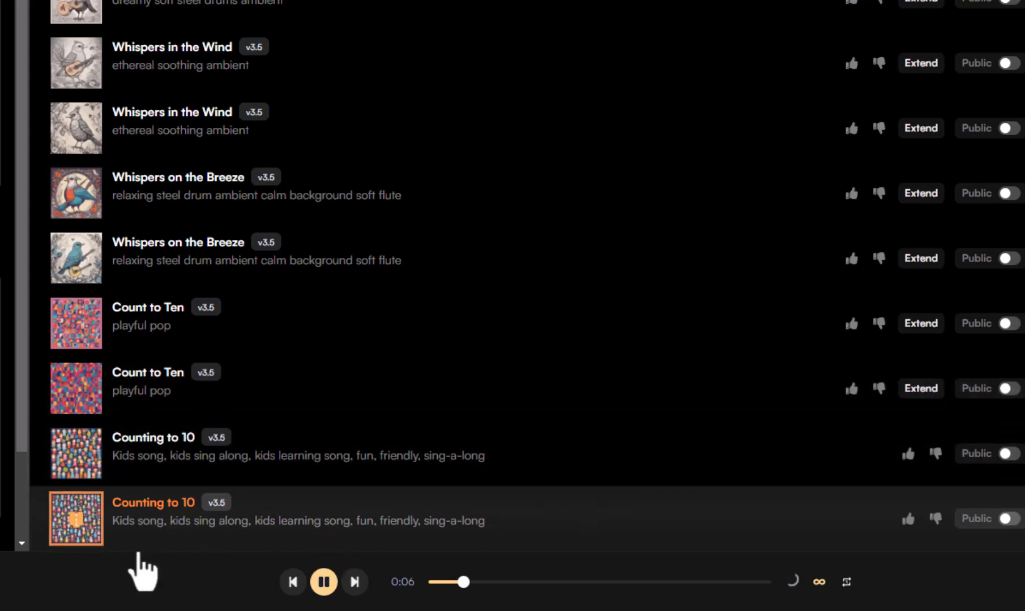
left_click(75, 540)
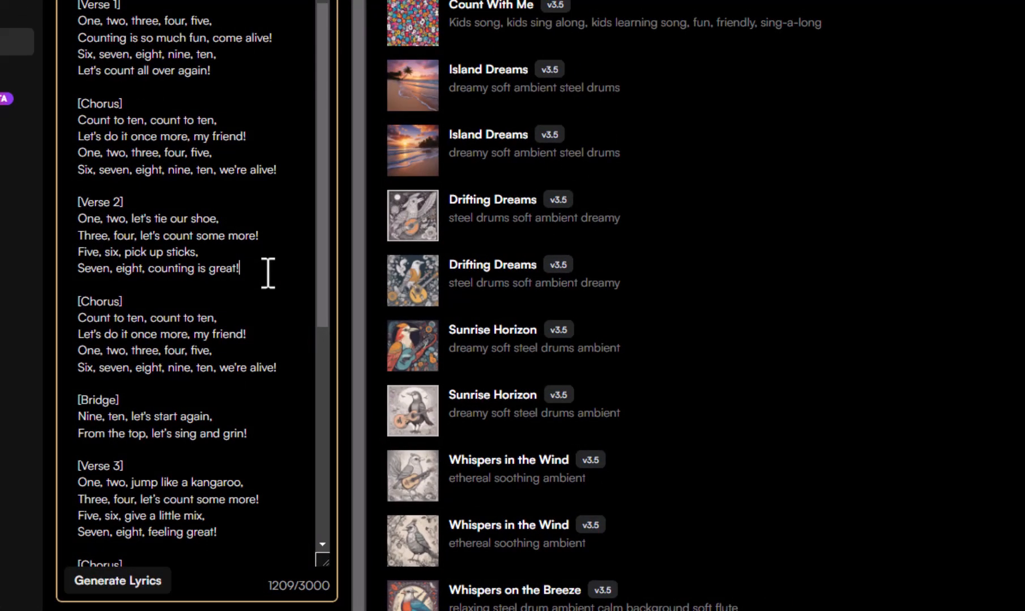
- Delete the lyrics from Verse 1 through Verse 2 so the text starts at the second Chorus
left_click_drag(268, 273, 79, 5)
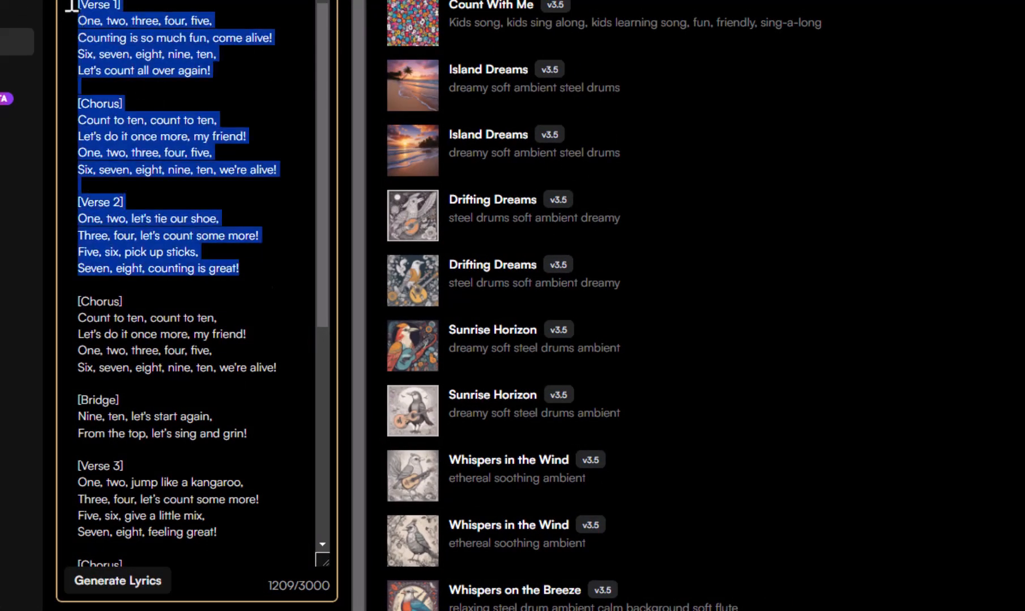
key("Delete")
key("Delete")
key("Delete")
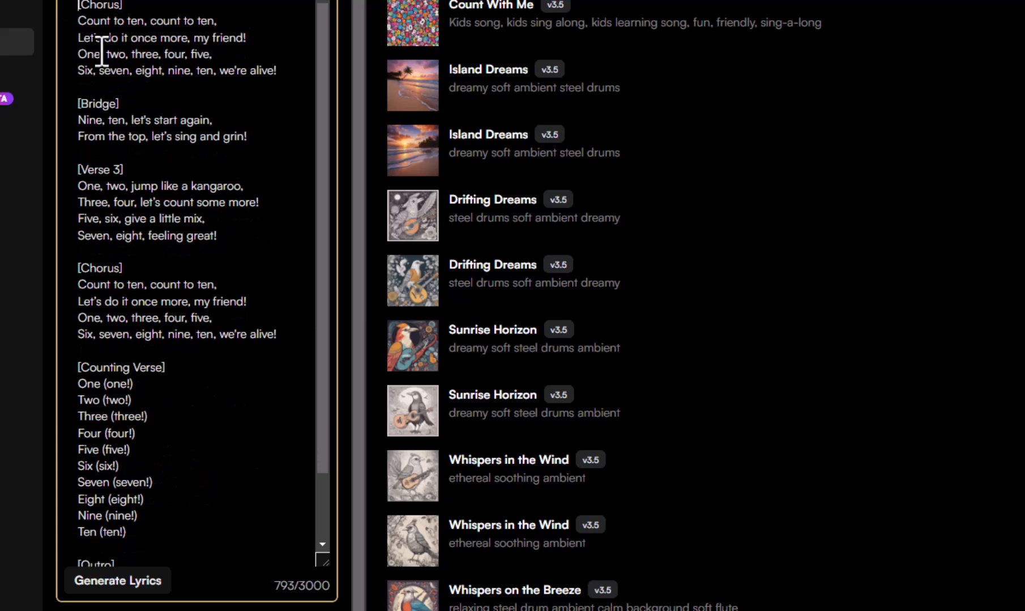
- Add "slow pace" to the end of the style of music description
scroll(248, 328, "down", 1)
scroll(247, 328, "down", 1)
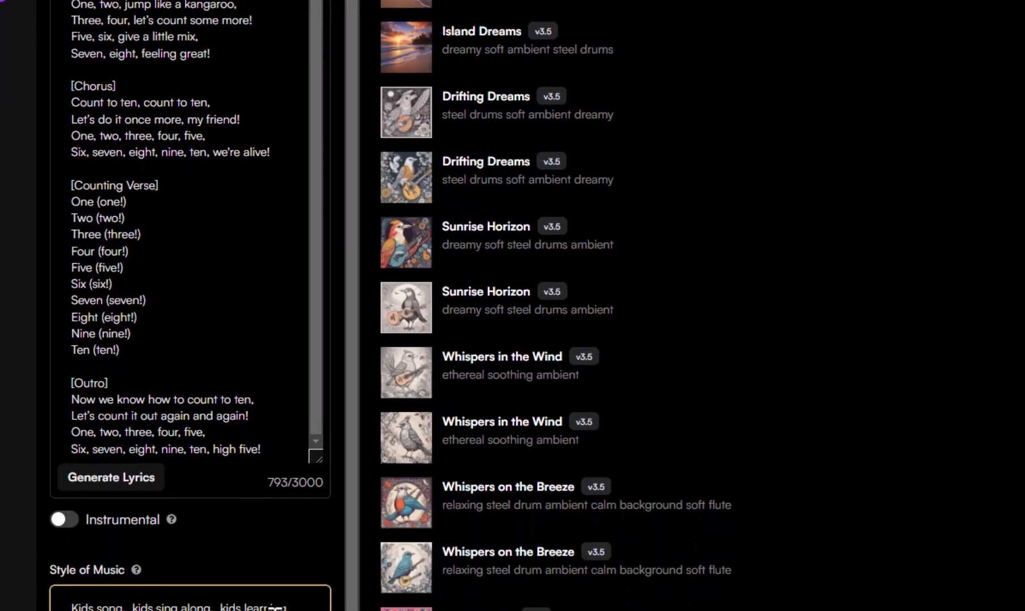
left_click(266, 489)
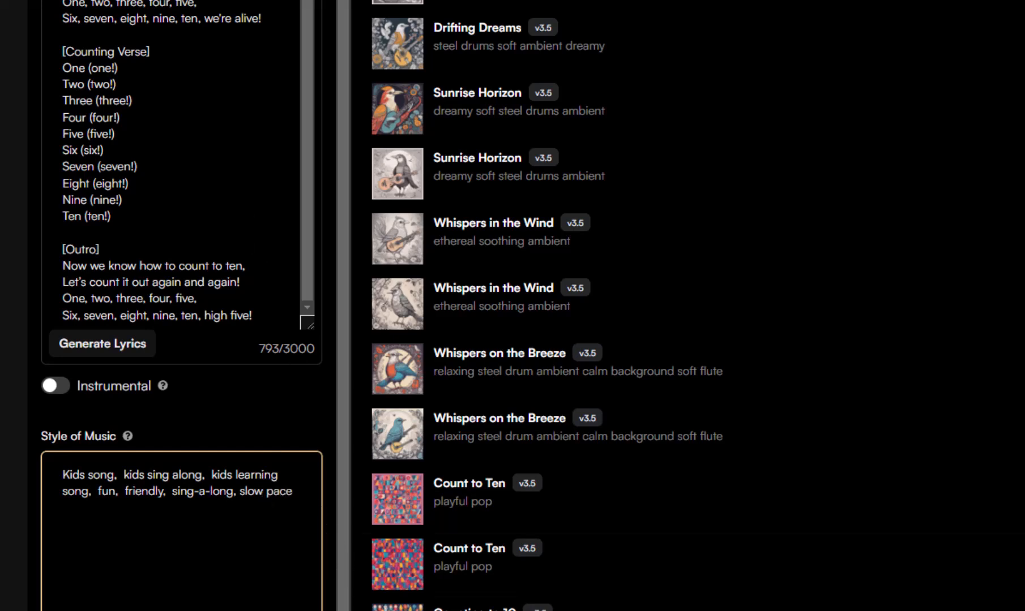
scroll(177, 605, "down", 2)
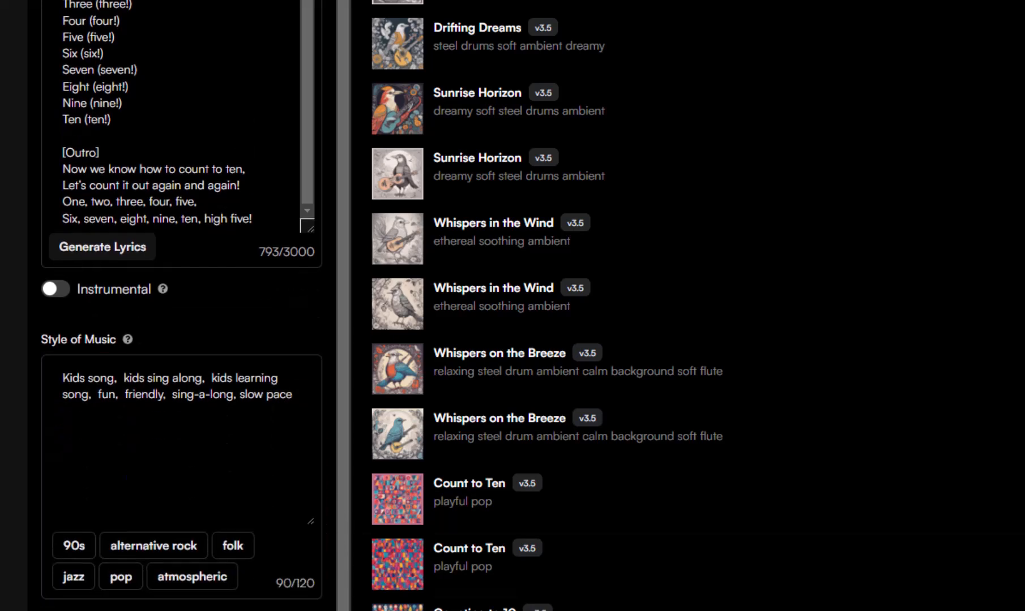
- Play the last generated version of "One, two, jump like a kangaroo," in the lullaby and teaching-song style
scroll(404, 322, "down", 2)
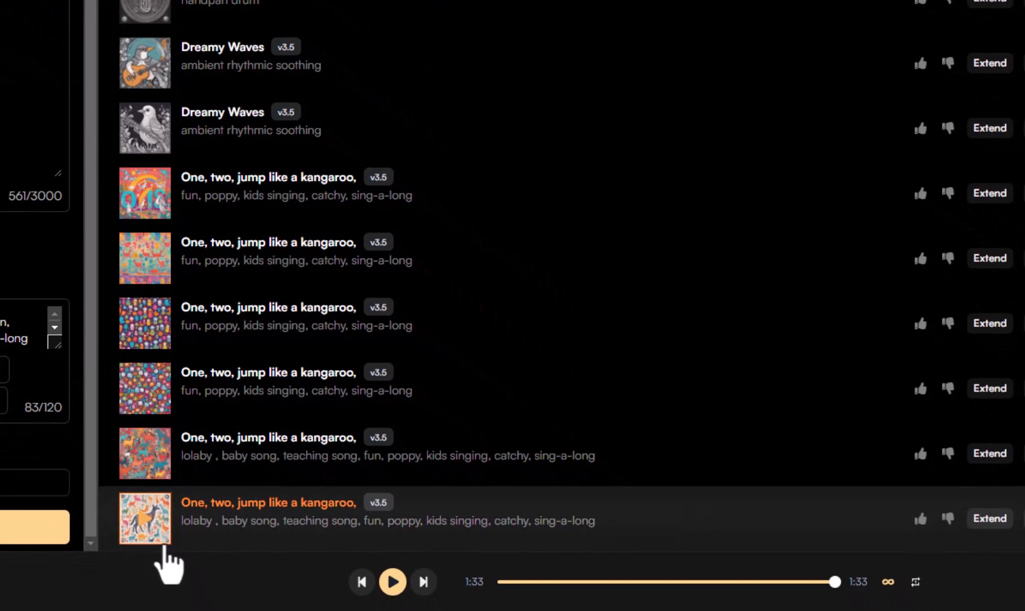
left_click(143, 526)
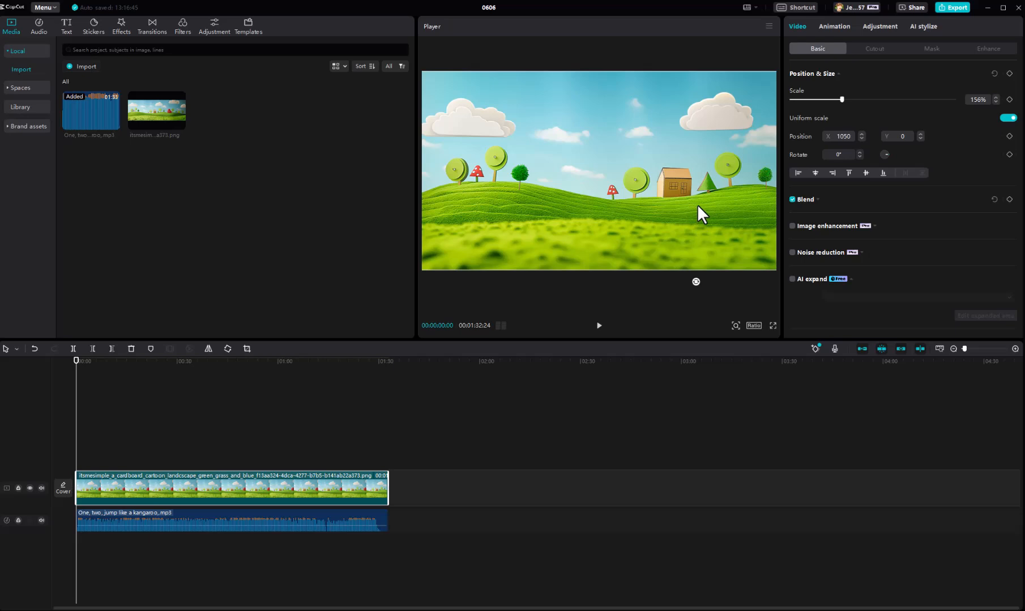
- Switch to CapCut, enlarge the cartoon landscape image to 161% and place it at X 1167, Y 0
mouse_move(723, 196)
left_mouse_down()
mouse_move(449, 195)
mouse_move(519, 213)
mouse_move(725, 197)
left_mouse_up()
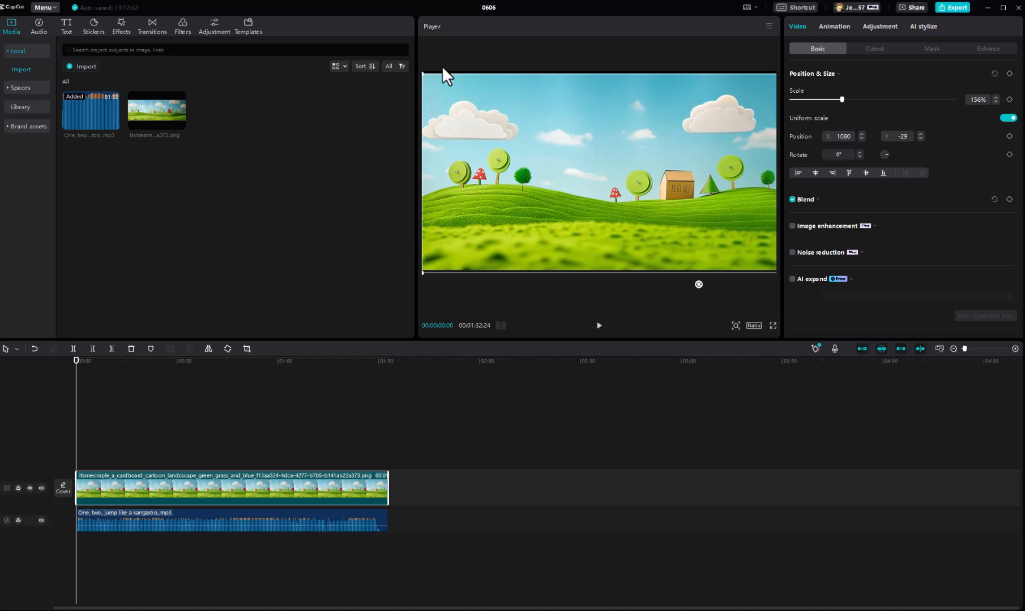
left_click_drag(424, 74, 415, 72)
left_click_drag(564, 168, 490, 194)
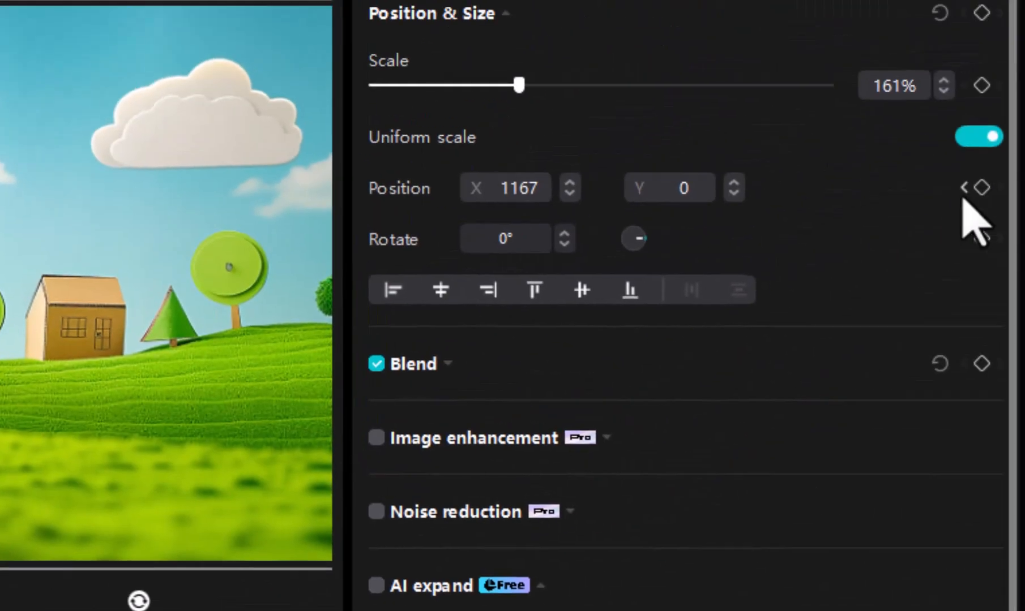
- Add a position keyframe at the end of the landscape clip, shift the image to X -1167, Y -31, and scrub through the pan
left_click(980, 185)
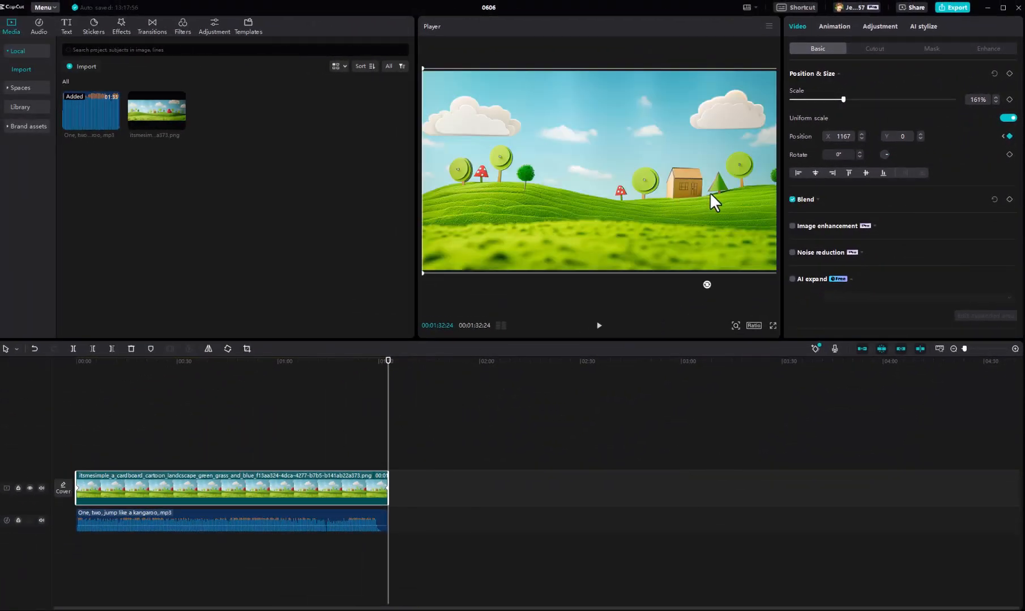
left_click_drag(728, 191, 529, 204)
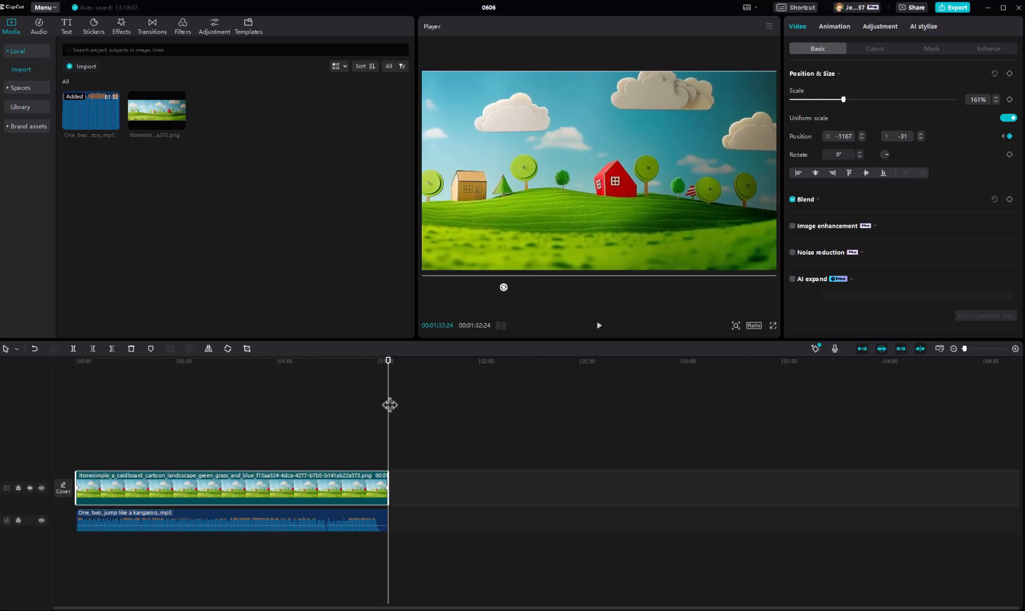
left_click_drag(394, 397, 86, 476)
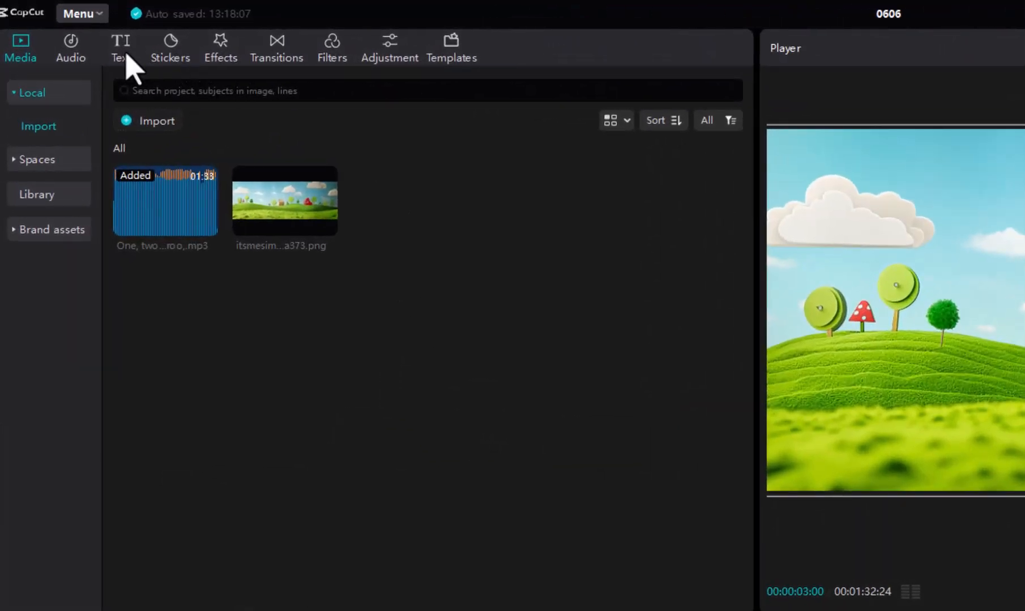
- Generate automatic English lyrics captions from the song
left_click(127, 48)
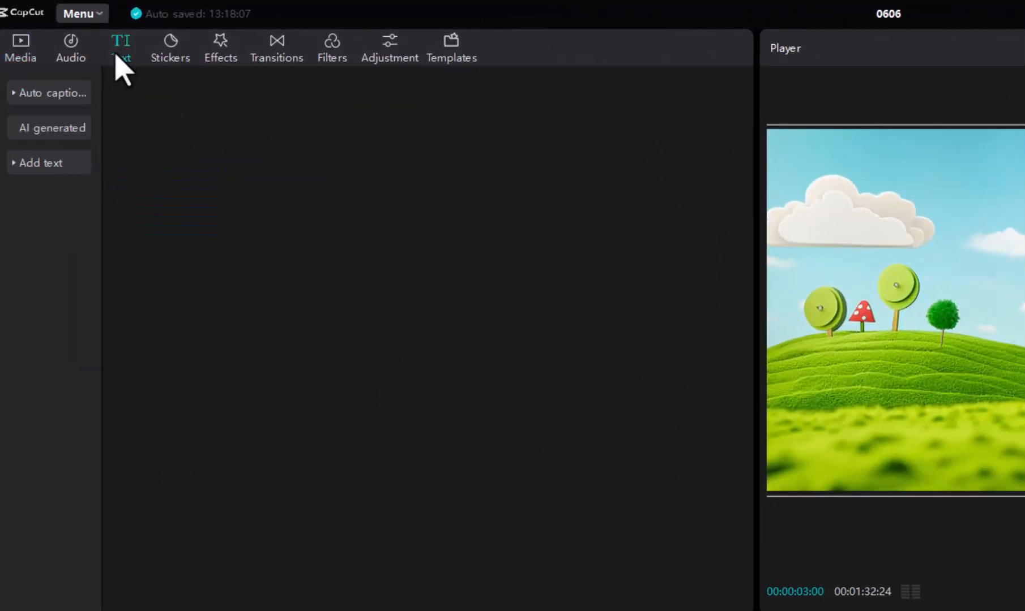
left_click(51, 93)
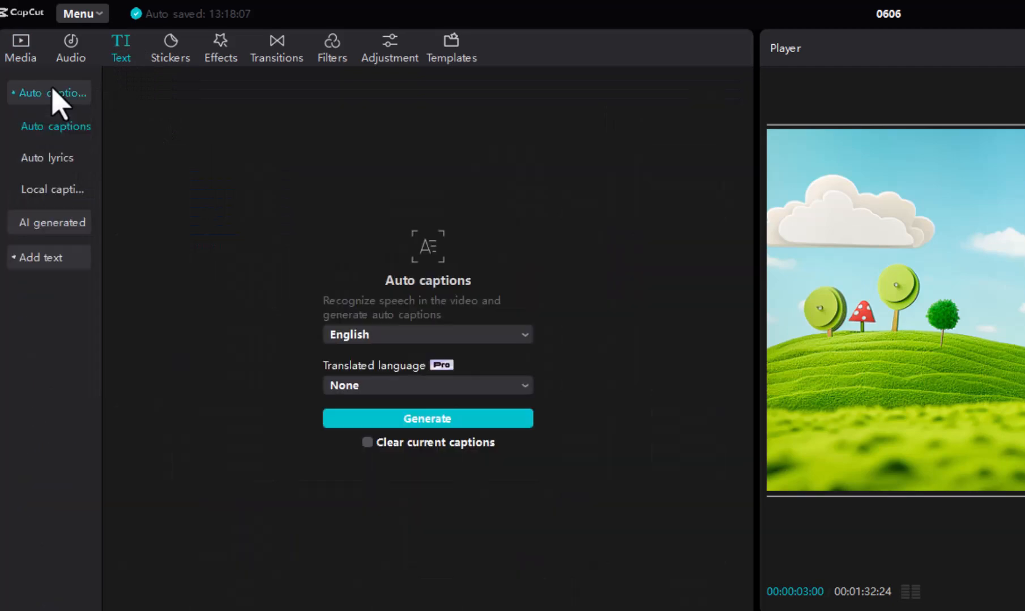
left_click(48, 158)
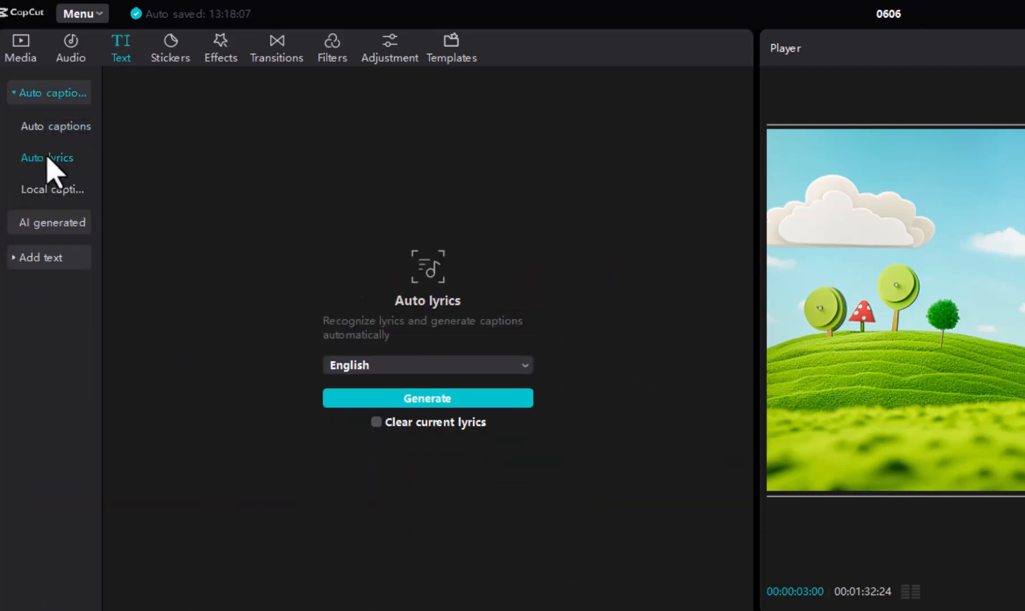
left_click(427, 402)
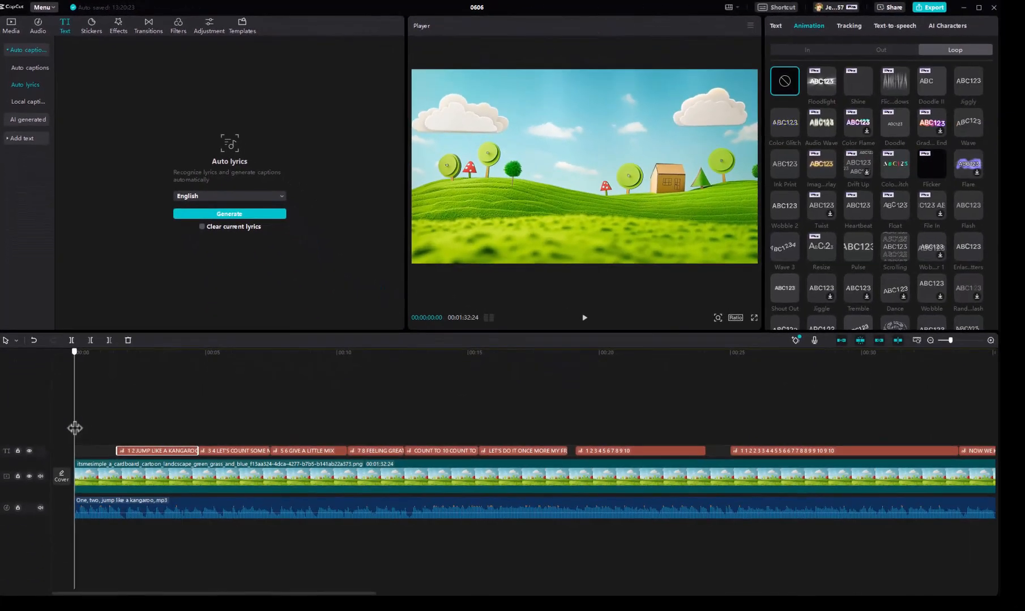
- Scrub through the generated lyrics and enlarge the caption text so the first line spans most of the frame's width
left_click_drag(73, 429, 74, 492)
left_click_drag(26, 461, 146, 455)
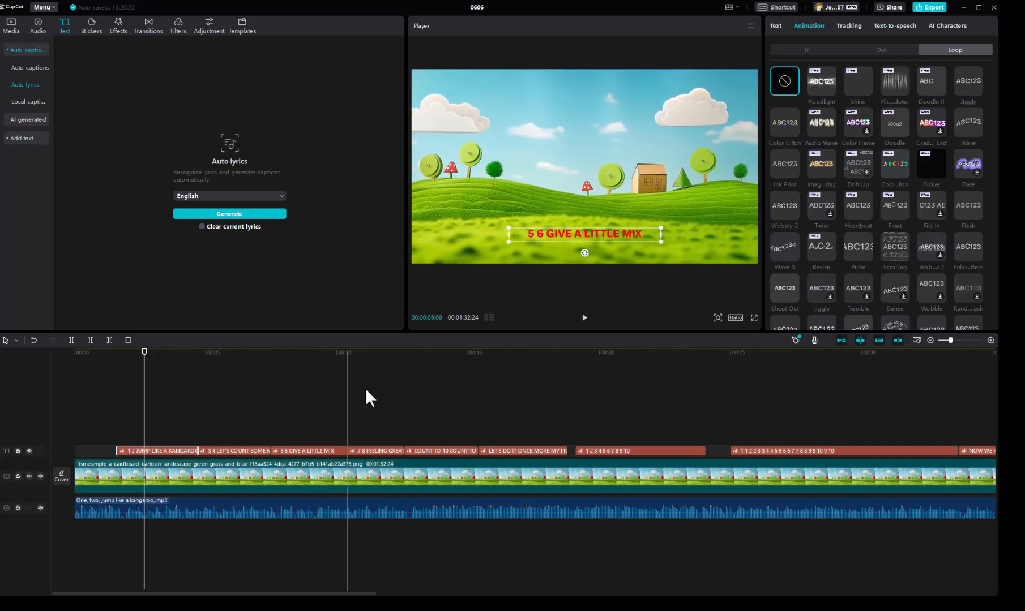
left_click_drag(662, 229, 743, 184)
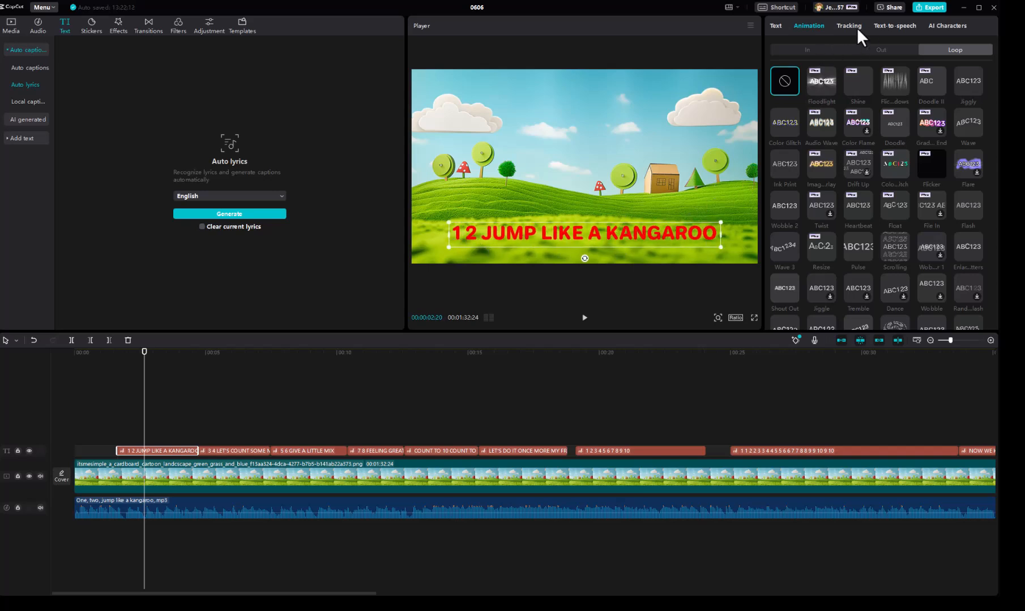
- Try the Wobble 2, Wave 3 and Doodle loop animations on the "1 2 JUMP LIKE A KANGAROO" lyric
left_click(782, 205)
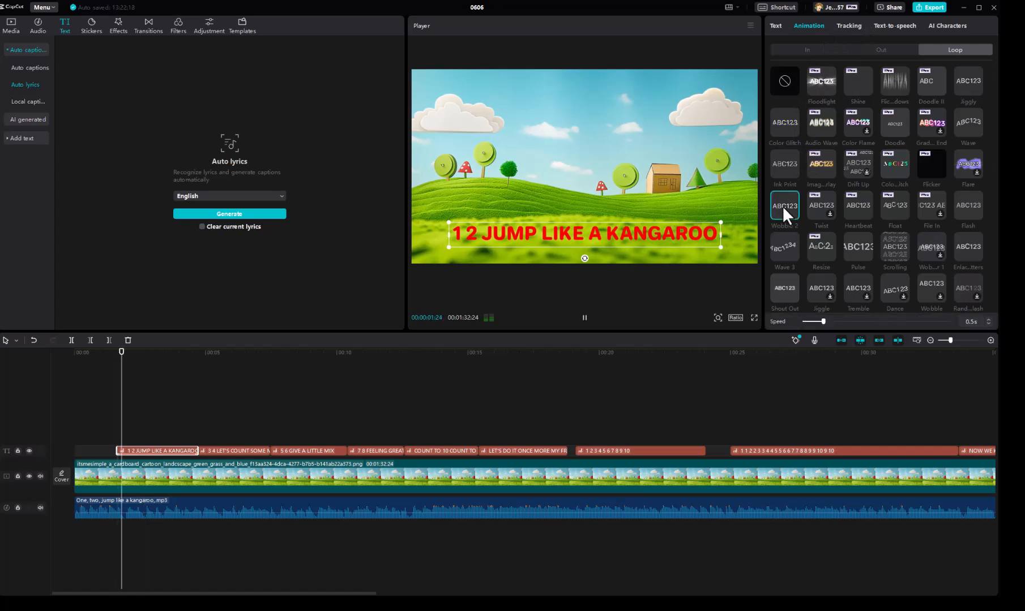
left_click(783, 247)
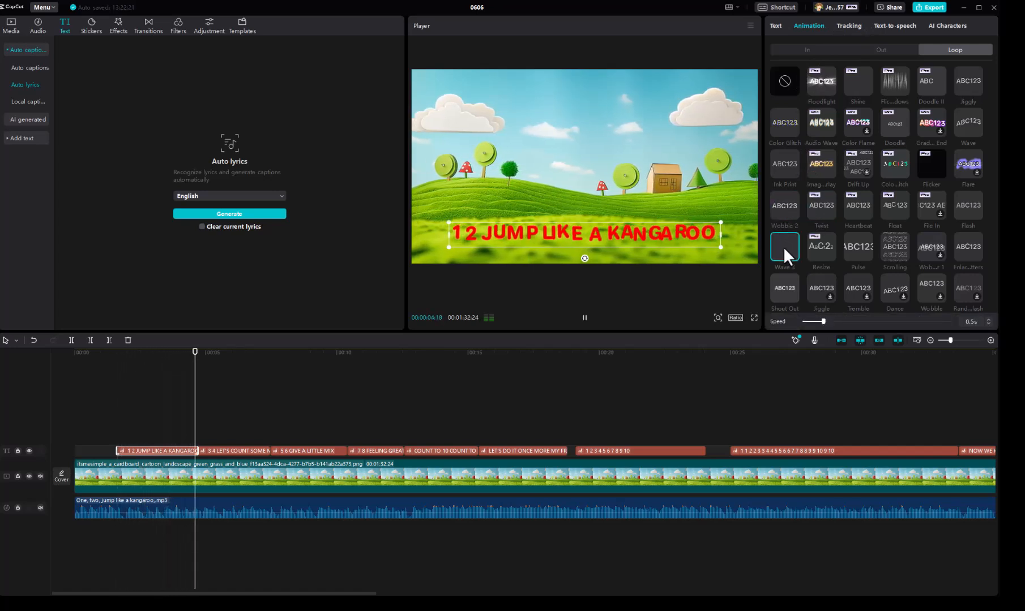
left_click(584, 318)
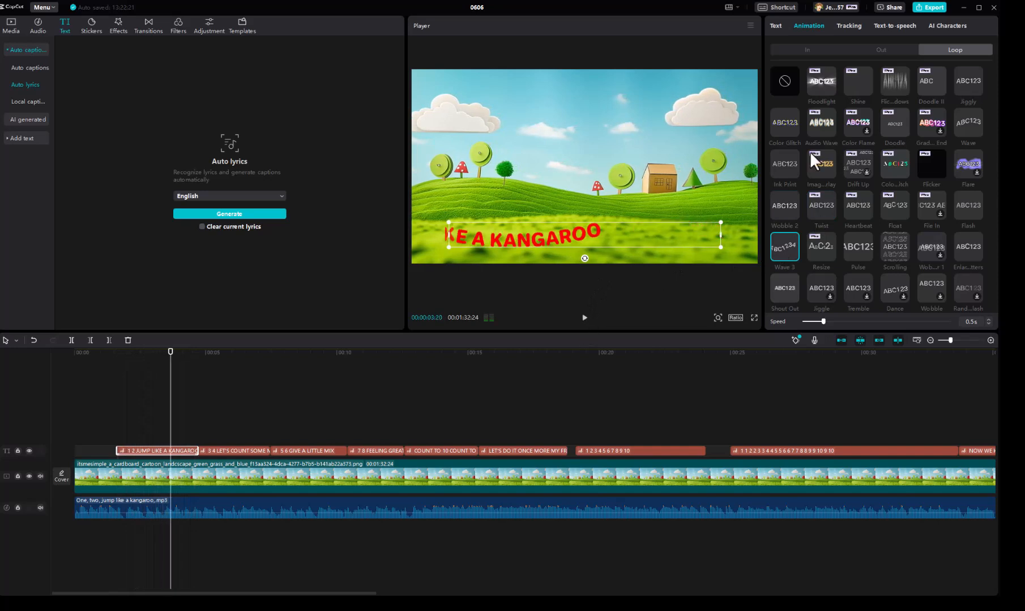
left_click(888, 126)
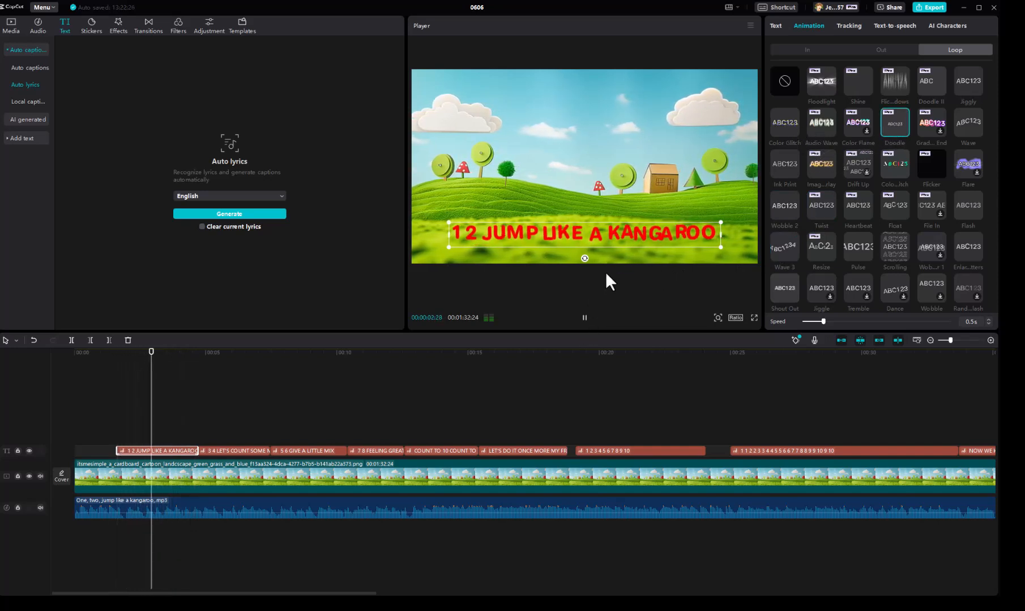
left_click(585, 318)
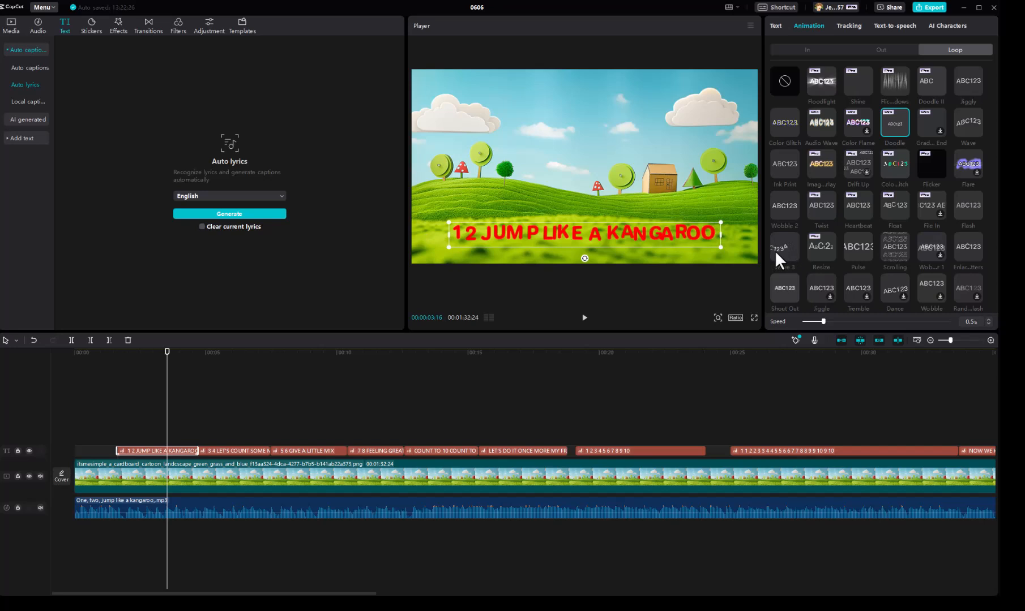
- Apply the Top Arch loop animation to the "1 2 JUMP LIKE A KANGAROO" lyric and preview it
scroll(790, 260, "down", 2)
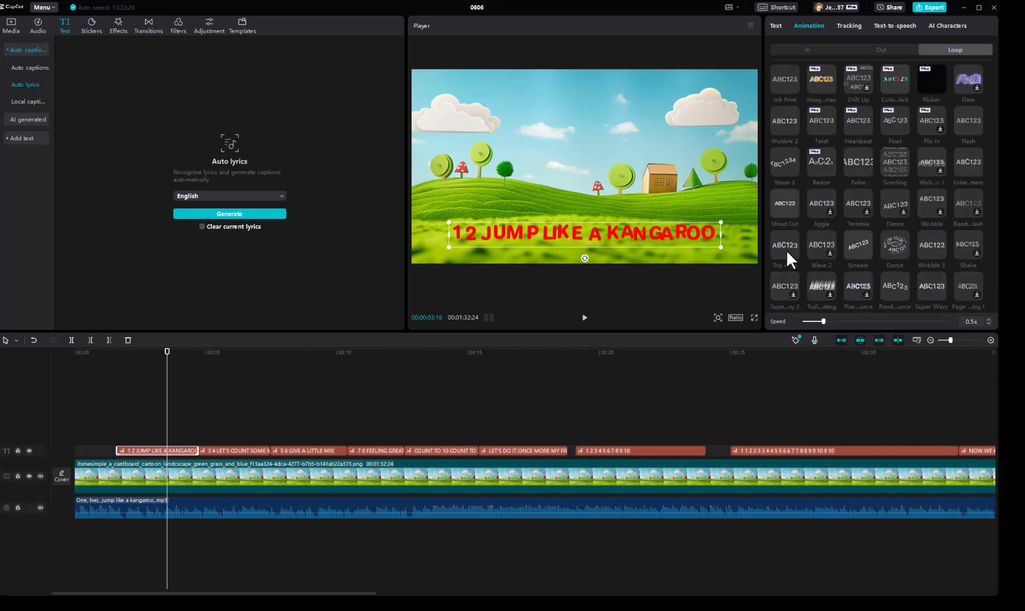
left_click(786, 250)
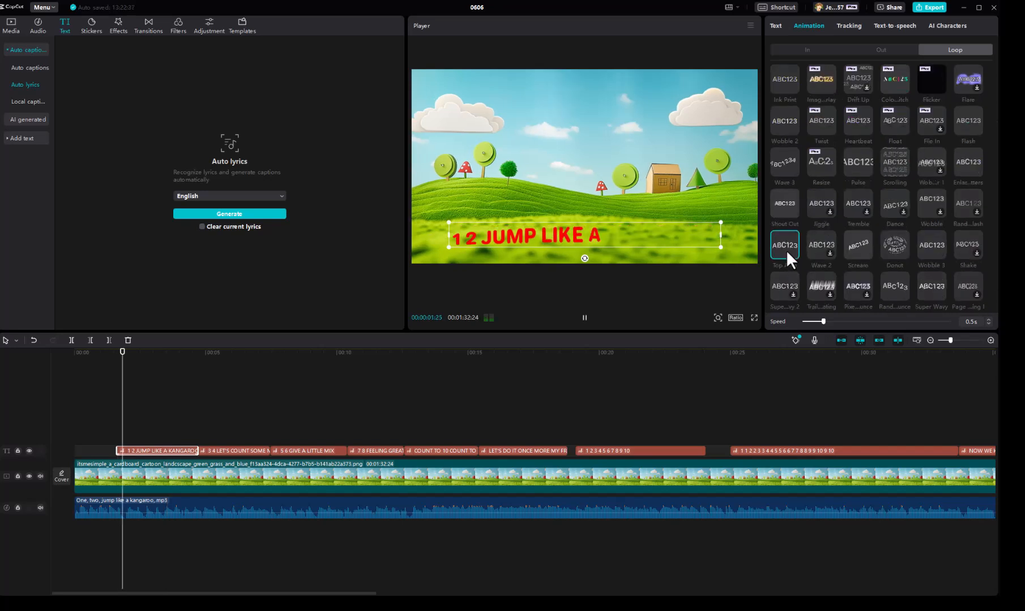
left_click(583, 318)
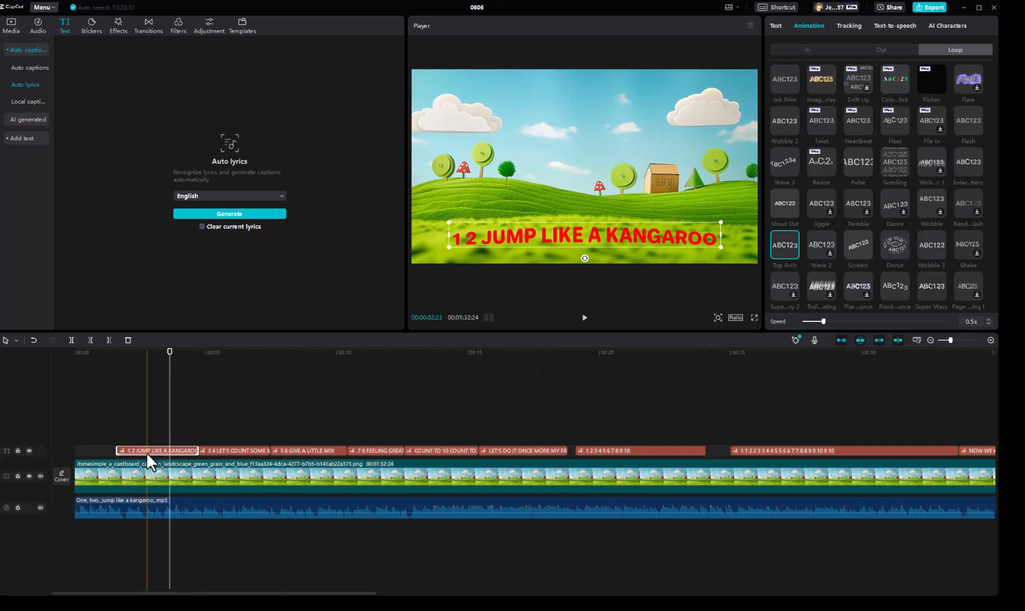
- Duplicate the "1 2 JUMP LIKE A KANGAROO" lyric onto a new track above and change the copy's text to "1"
left_click_drag(147, 456, 149, 444)
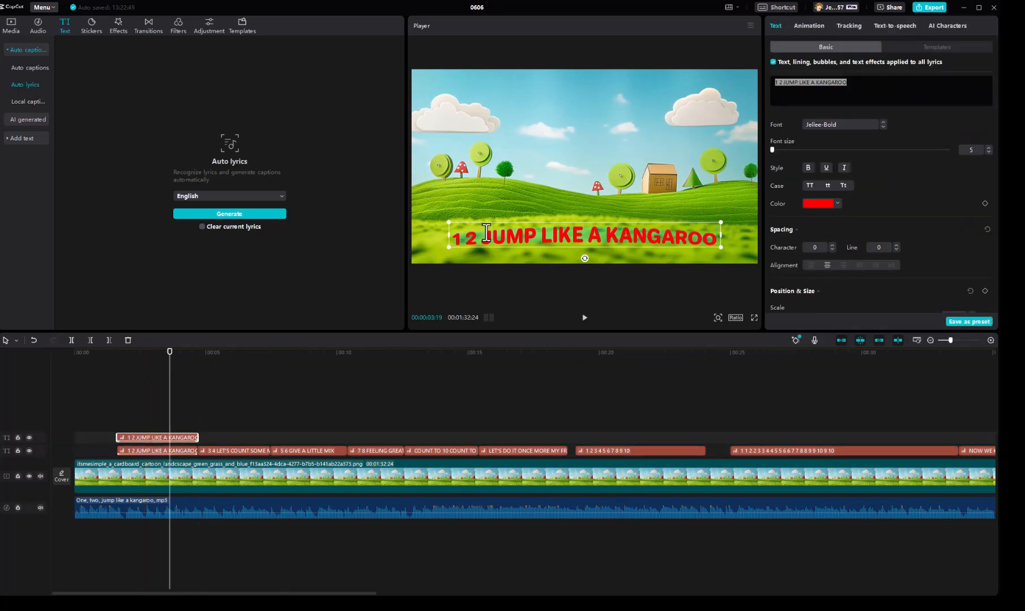
type("1")
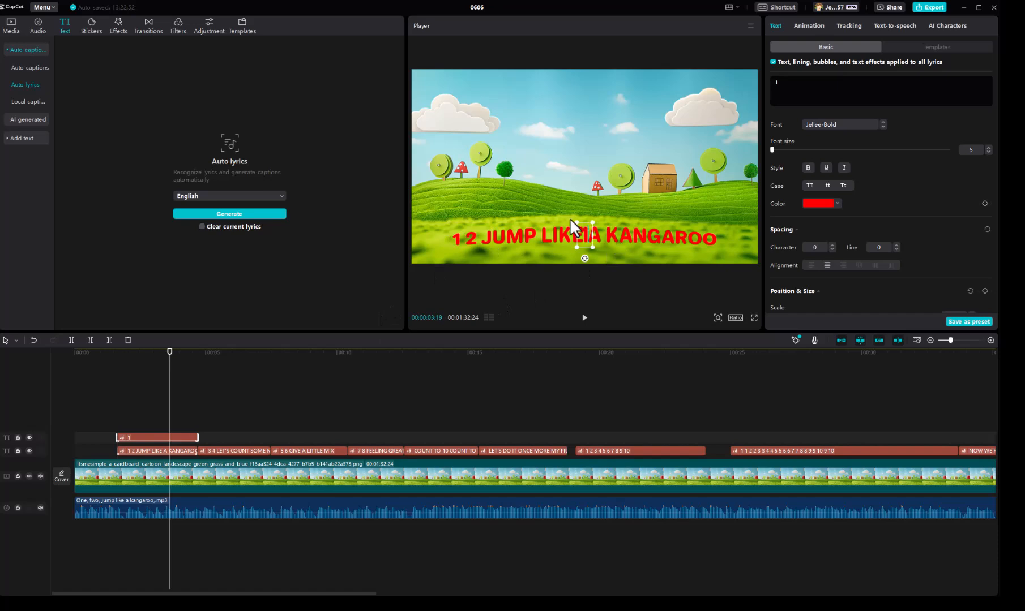
left_click_drag(576, 222, 562, 200)
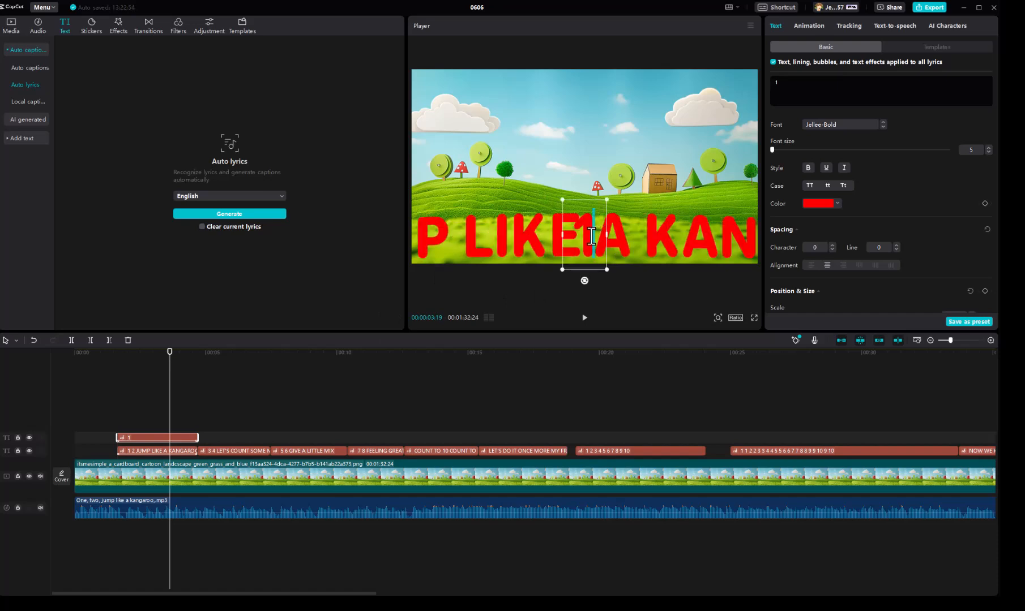
key("ctrl+z")
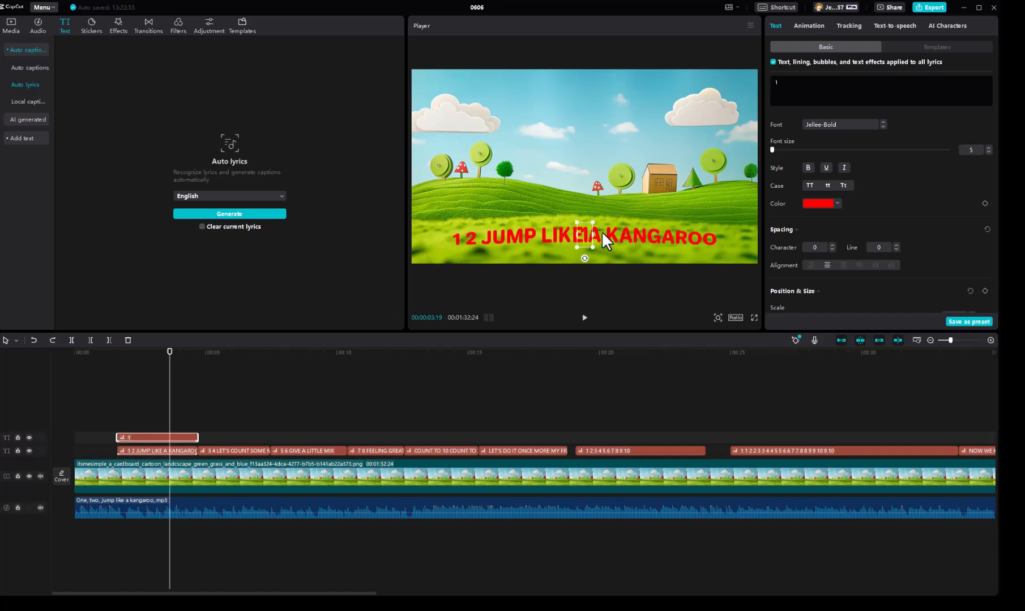
left_click_drag(577, 223, 560, 198)
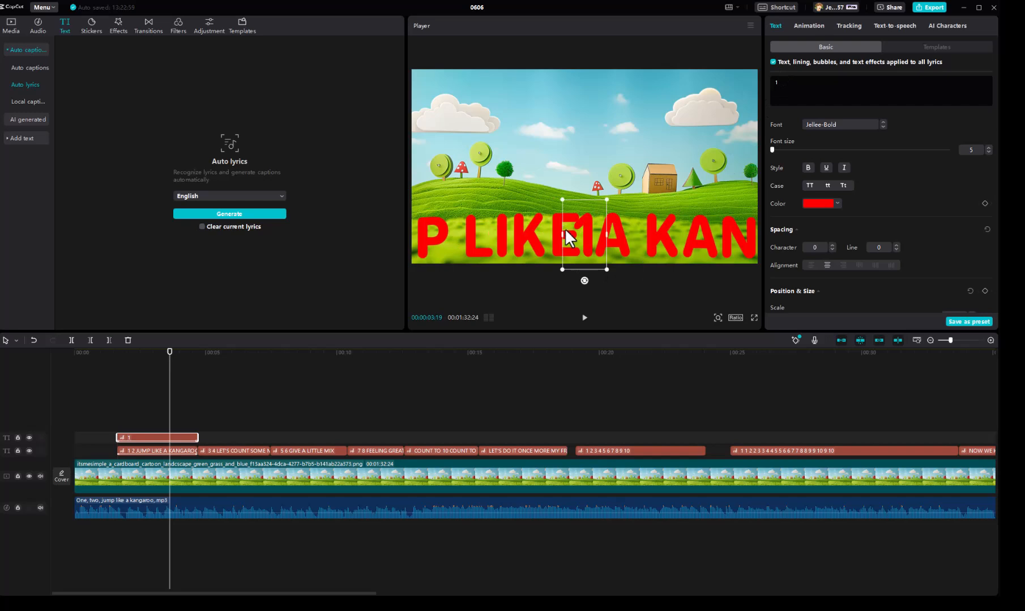
key("ctrl+z")
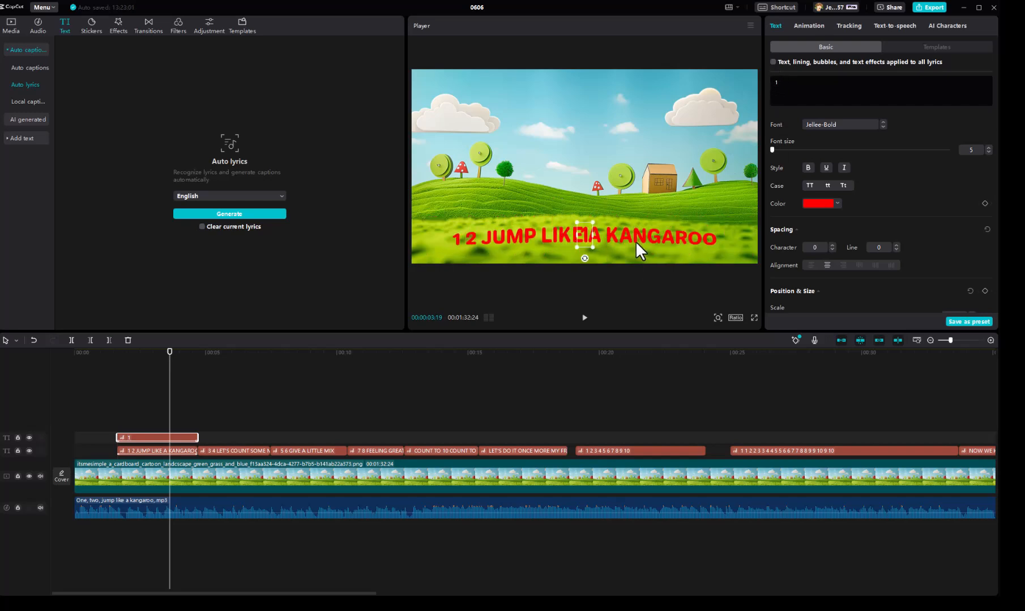
- Move the "1" to the middle of the frame, enlarge it independently of the other lyrics, and follow its clip with a matching "2"
left_click_drag(585, 238, 587, 182)
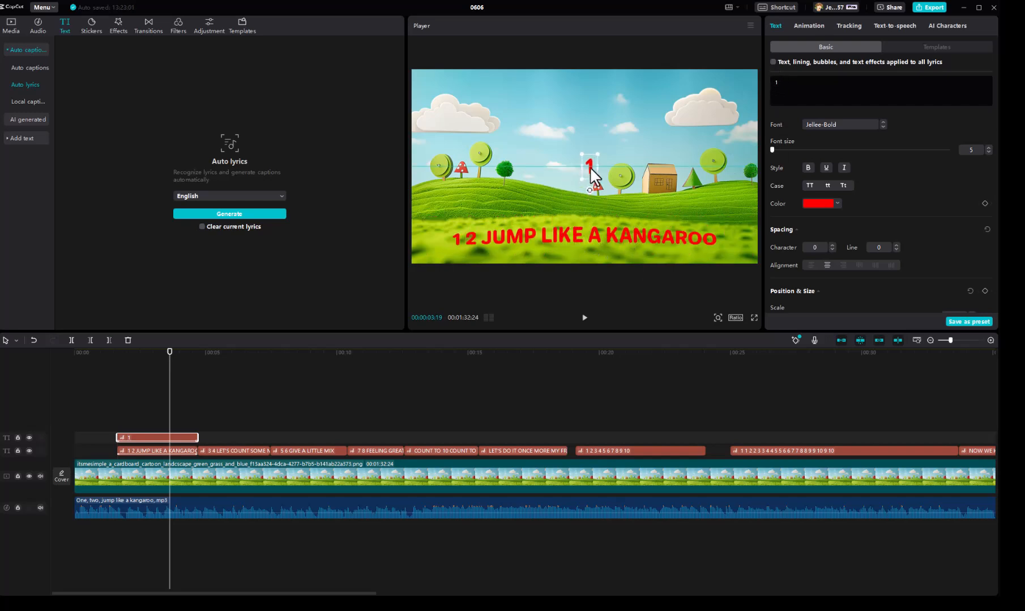
left_click_drag(564, 142, 460, 76)
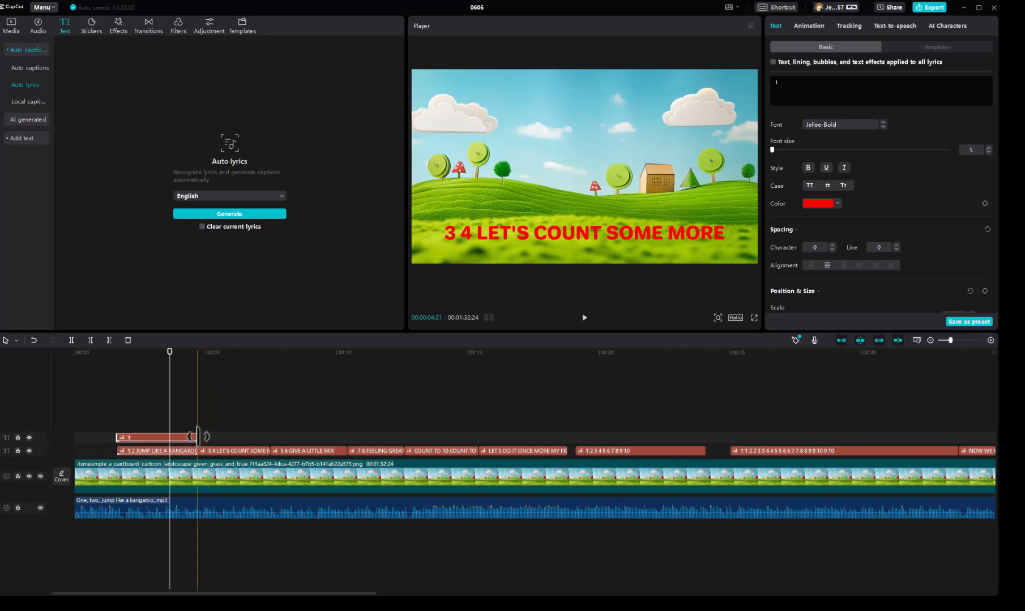
left_click(107, 422)
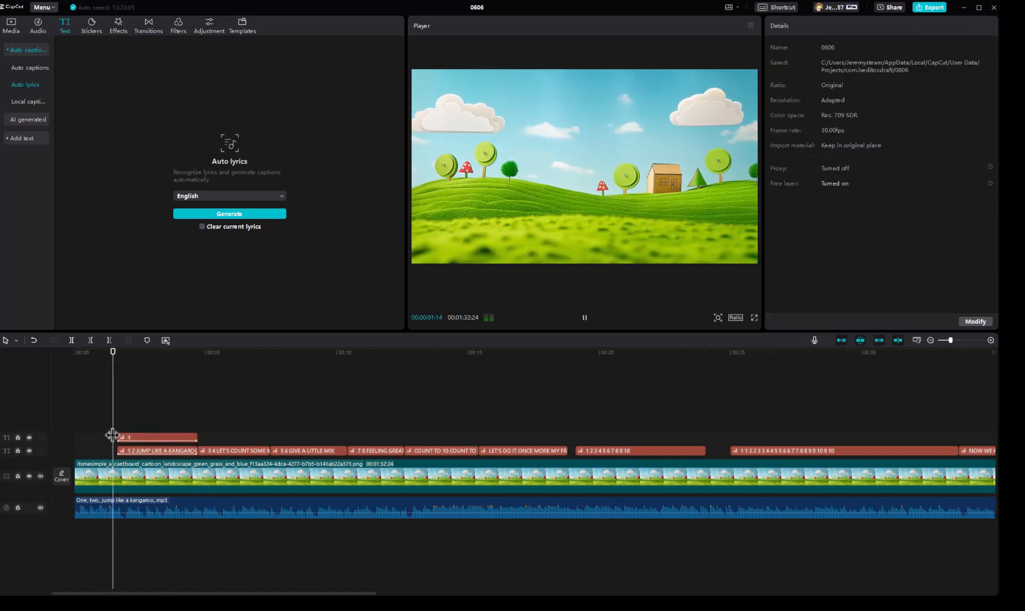
left_click(157, 436)
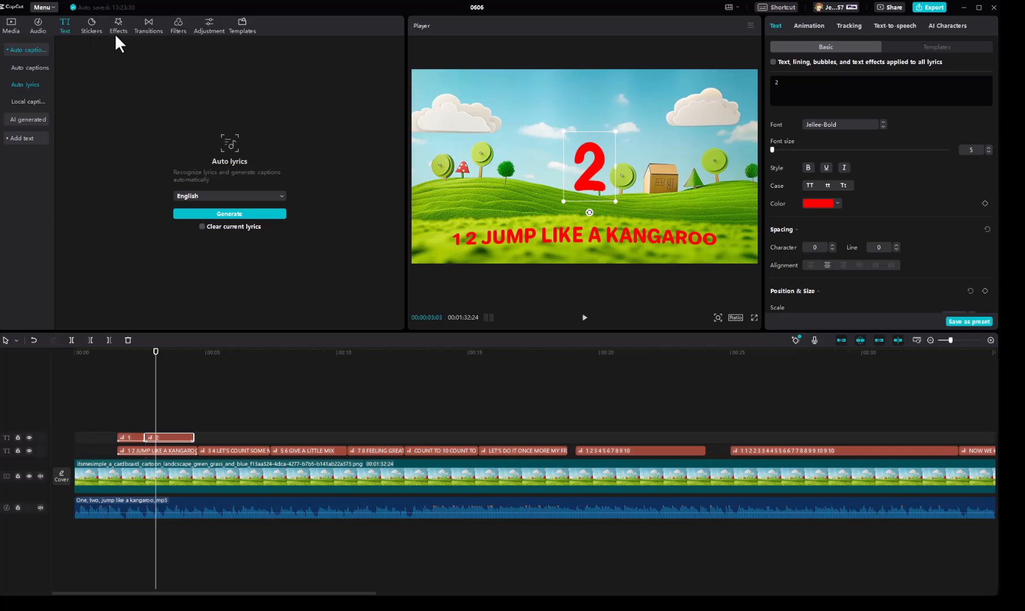
- Search the stickers for "kangaroos" and add the first orange standing kangaroo to the timeline
left_click(119, 25)
left_click(95, 30)
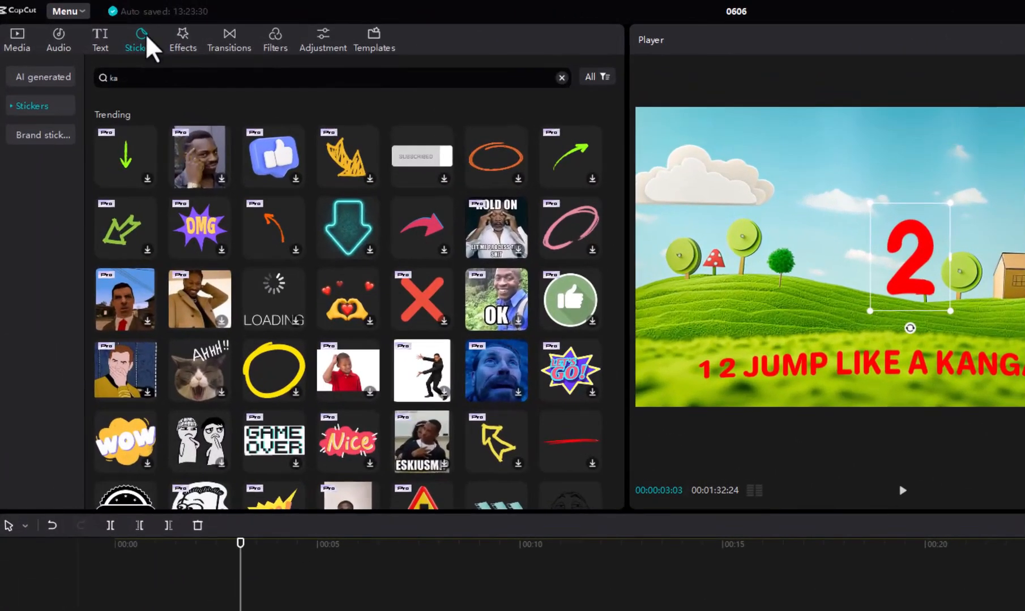
type("ngaroo")
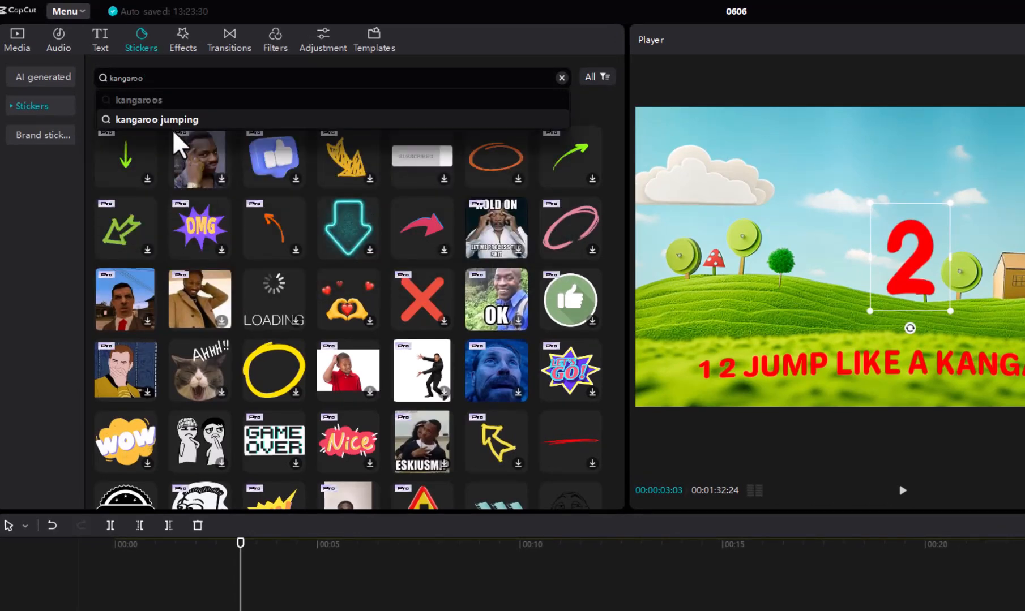
left_click(156, 100)
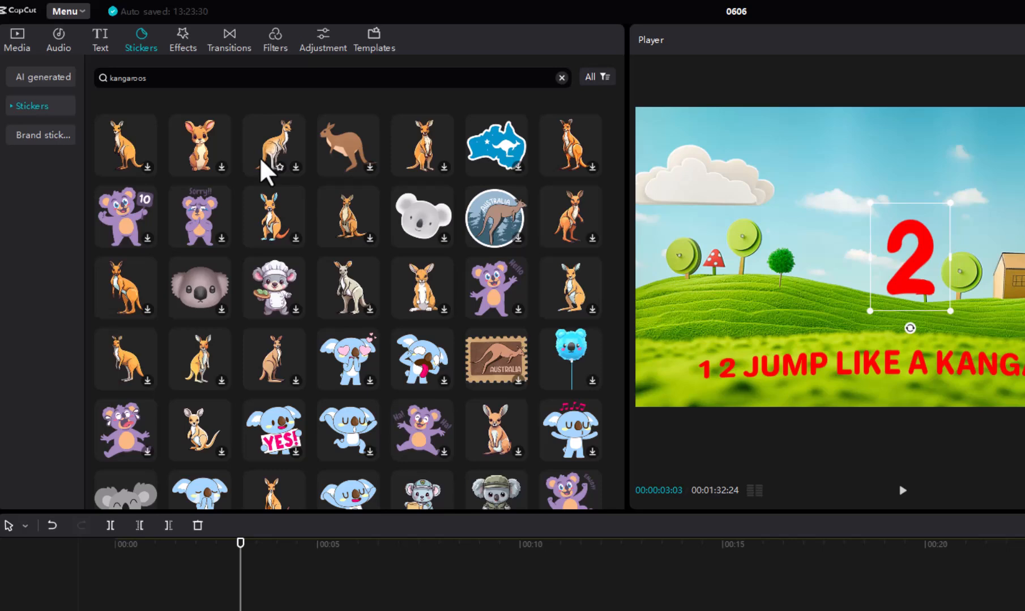
left_click(130, 139)
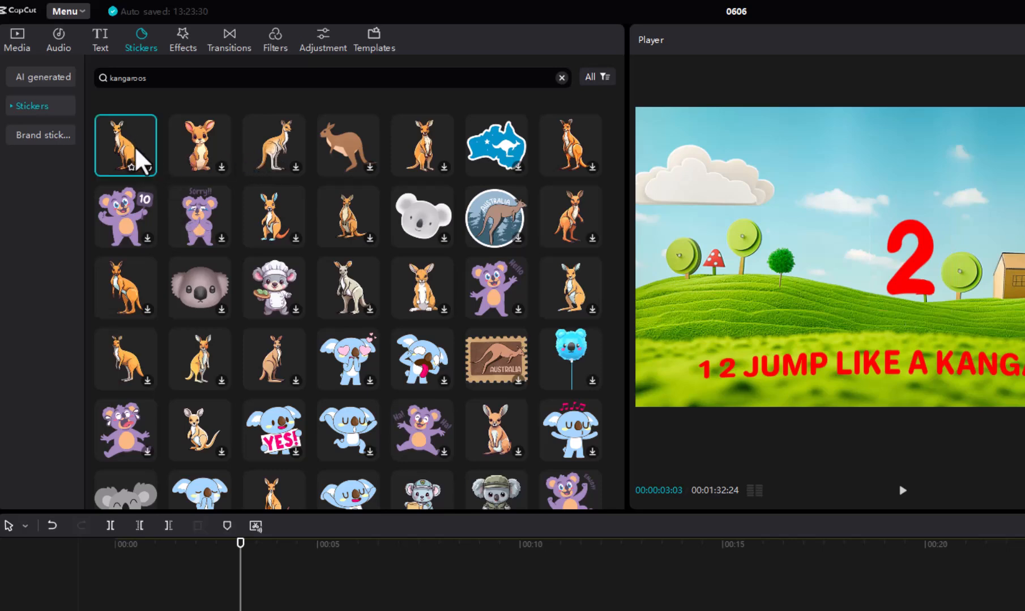
left_click(147, 168)
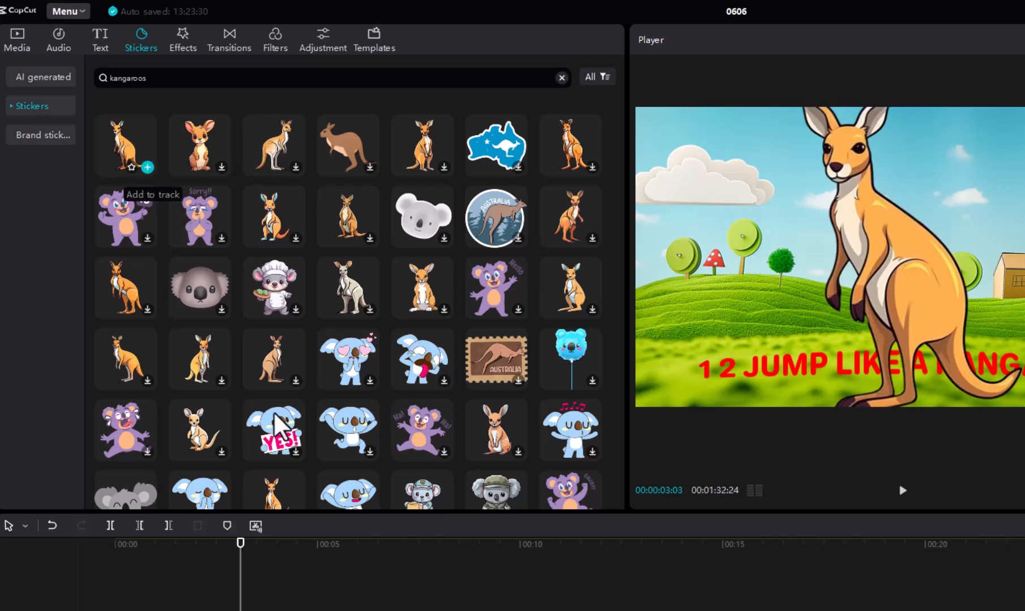
- Scale the kangaroo sticker to 53% and place it to the right of the "2", at about X 961, Y -73
left_click(879, 259)
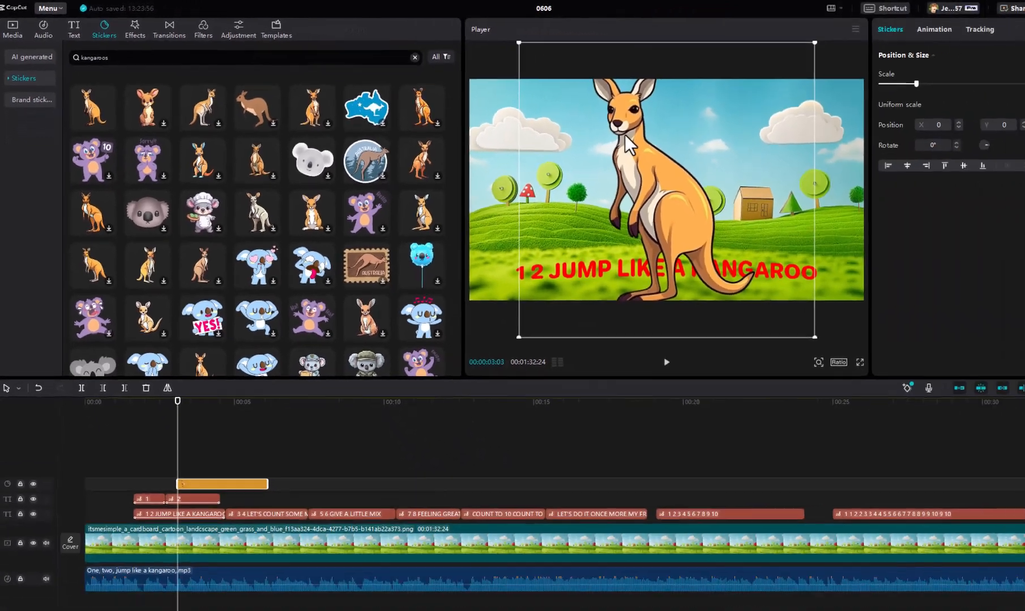
left_click_drag(847, 184, 855, 213)
left_click_drag(470, 58, 532, 115)
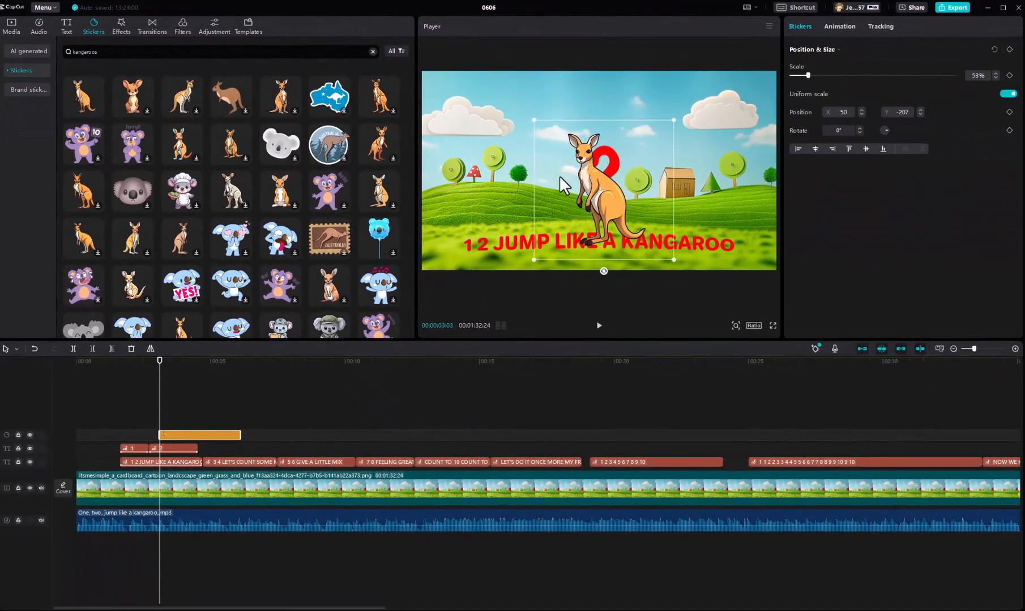
left_click_drag(600, 210, 685, 206)
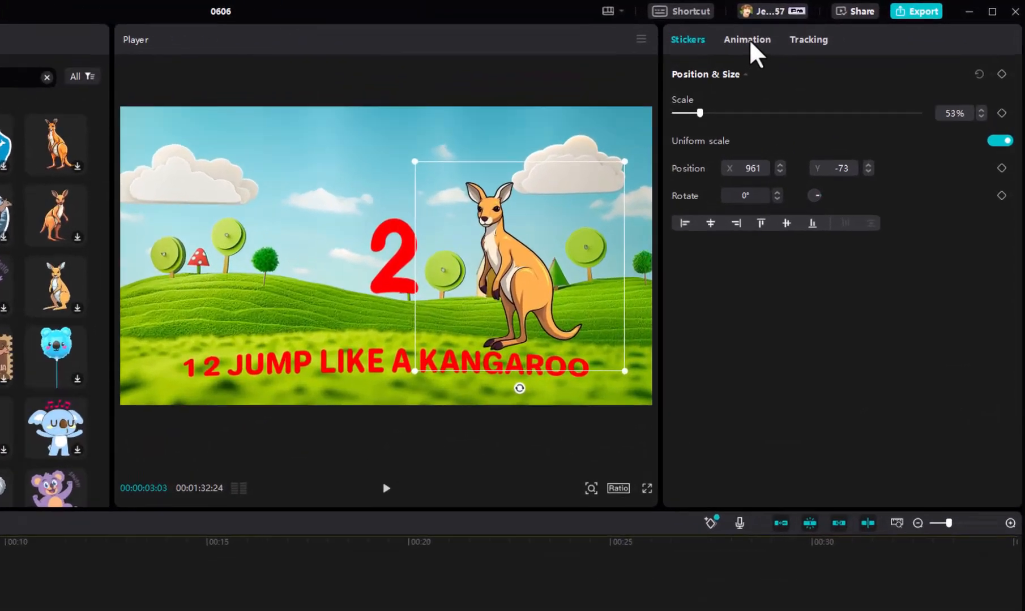
- Compare the Spring, Fade In and Mini Zoom entrance animations on the kangaroo sticker, apply Spring and preview the opening lyric
left_click(839, 28)
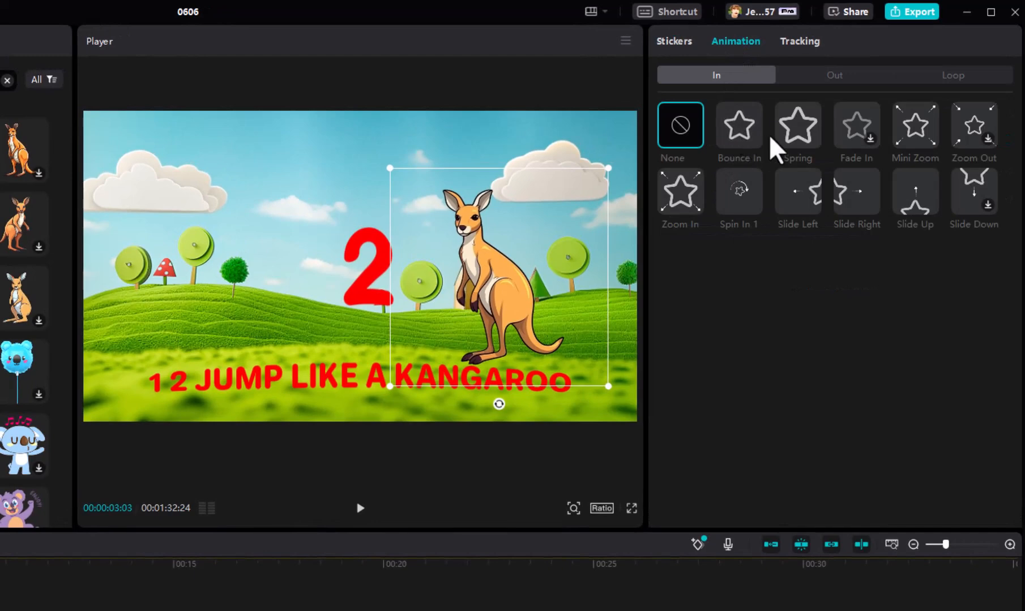
left_click(792, 130)
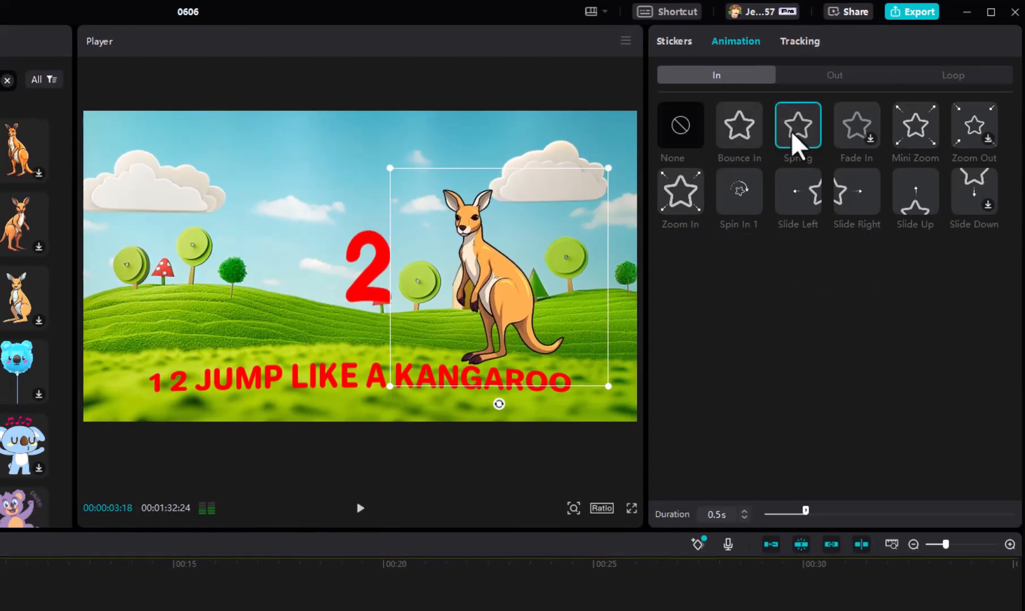
left_click(852, 126)
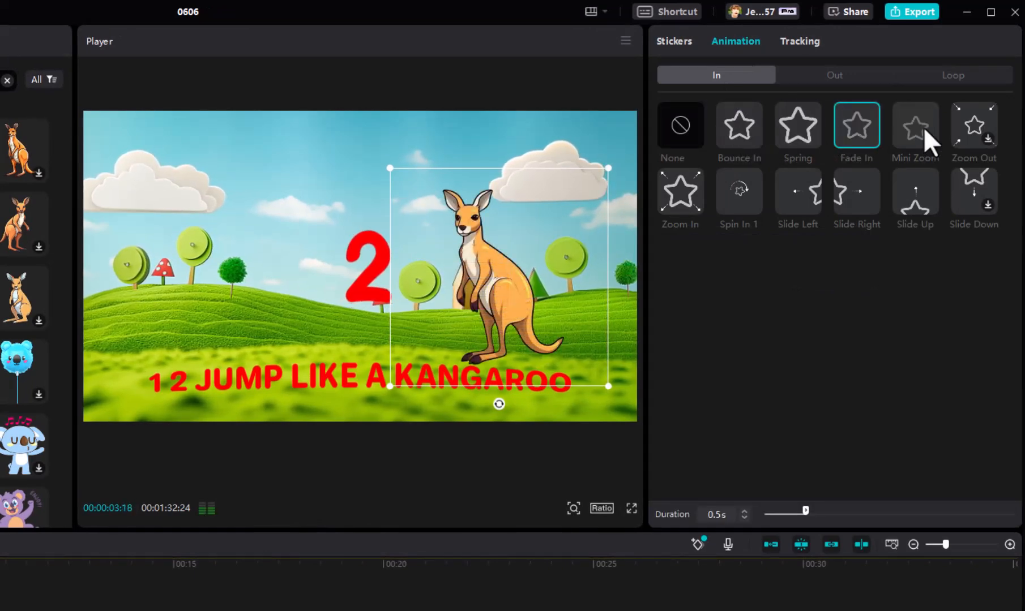
left_click(921, 126)
left_click(801, 128)
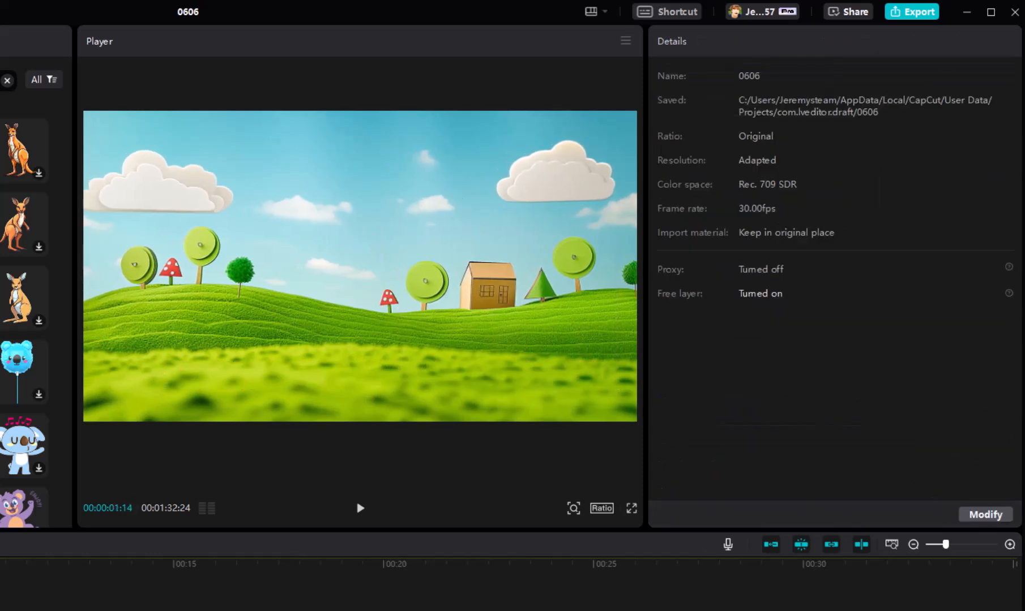
key("space")
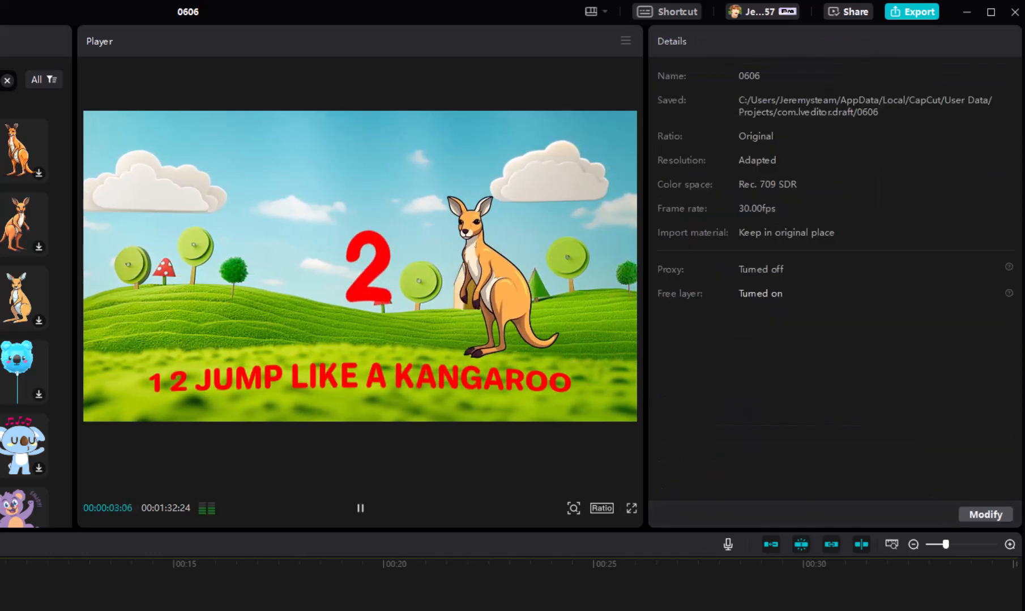
key("space")
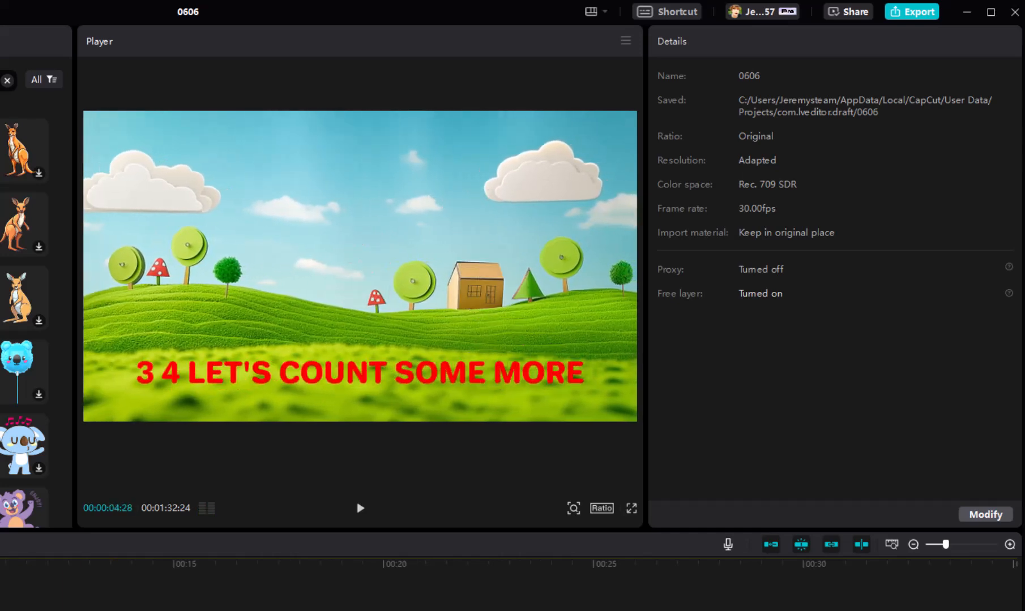
- Color the "1" copy over the "3 4 LET'S COUNT SOME MORE" lyric blue (0090FF) and change its text to "3"
left_click(368, 268)
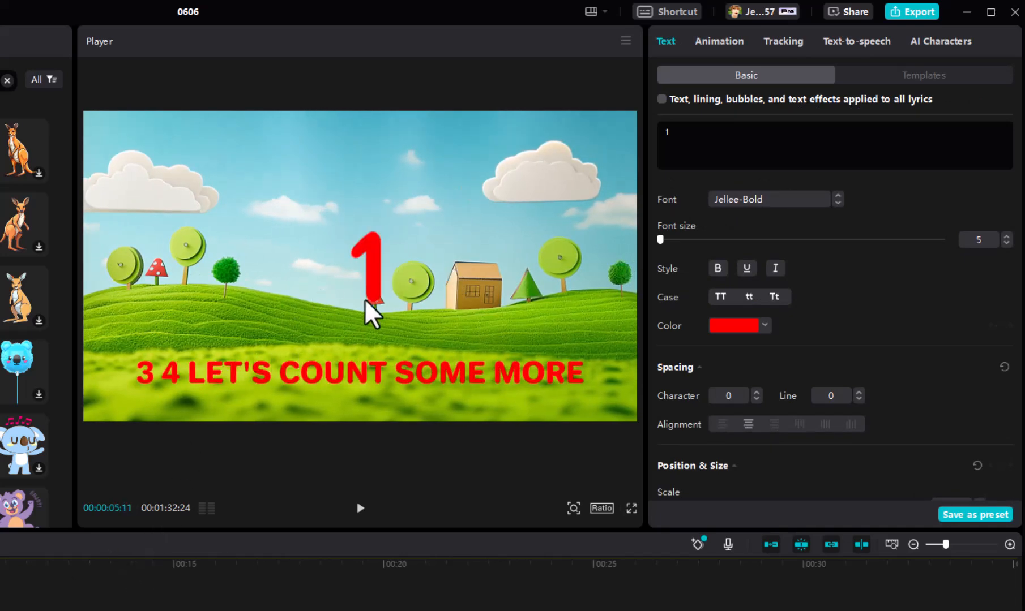
left_click(2, 606)
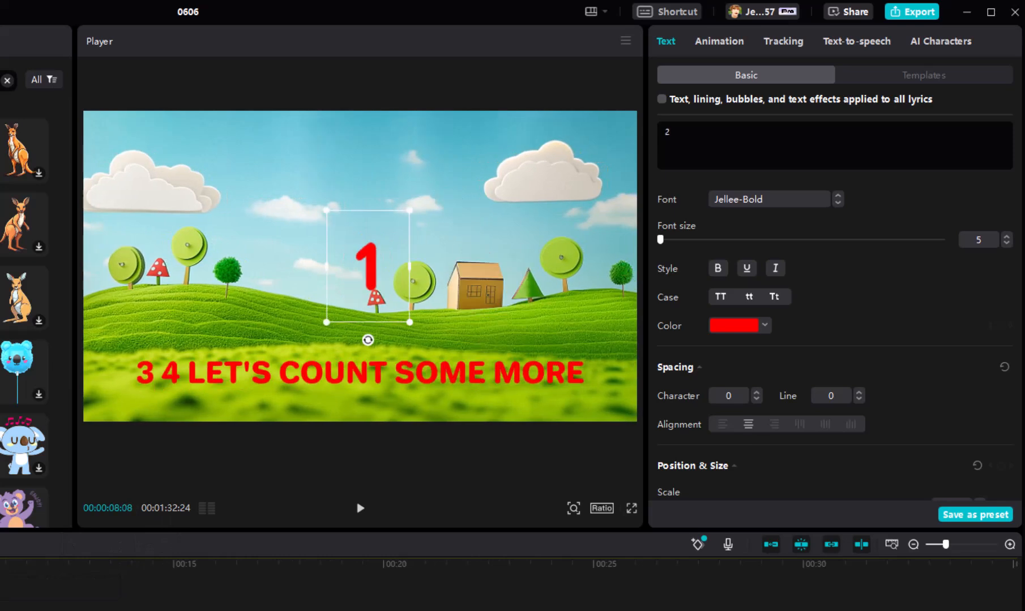
left_click(739, 327)
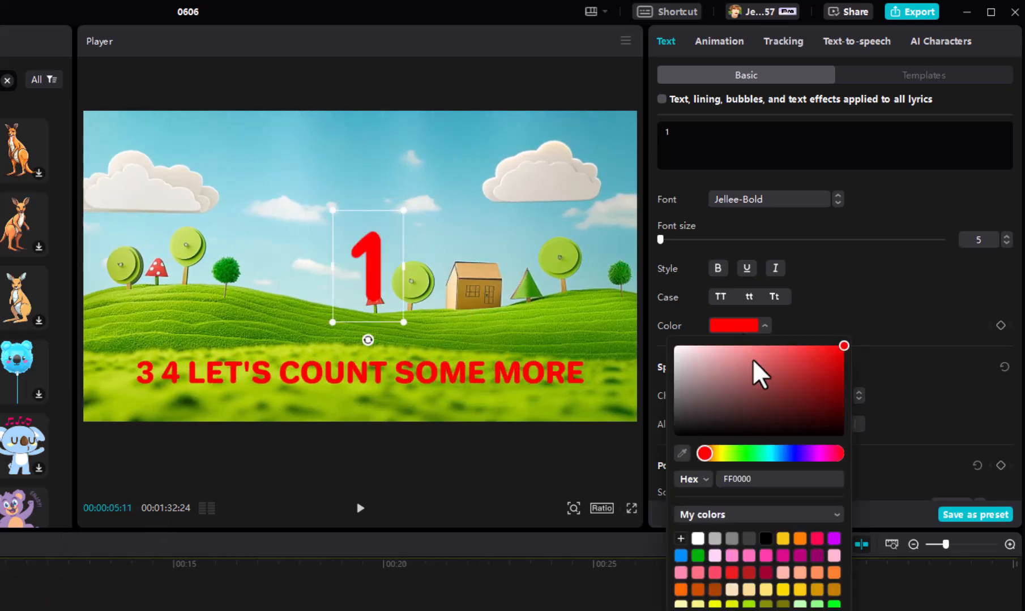
left_click(681, 556)
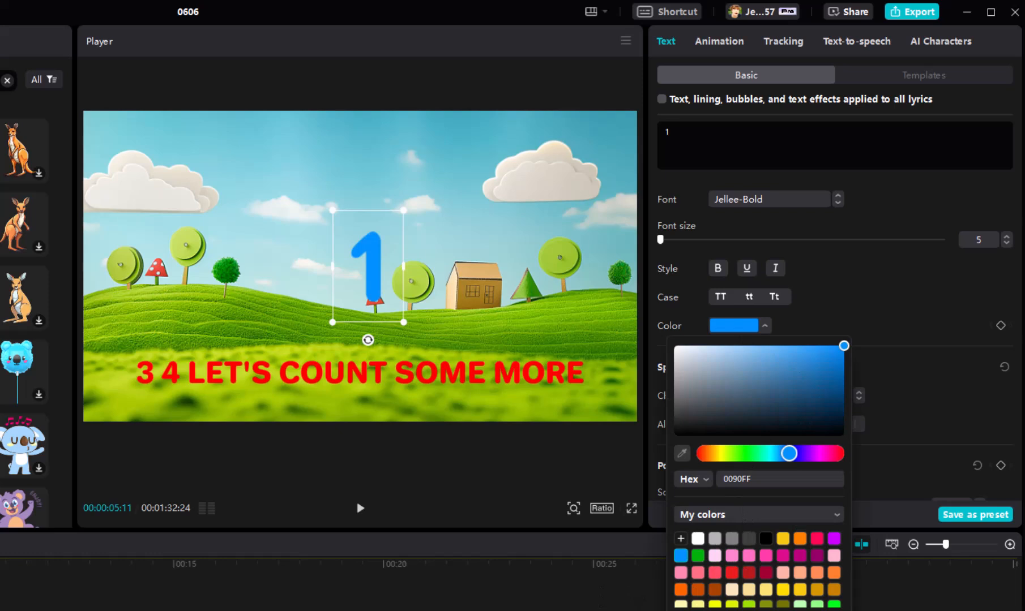
left_click(664, 134)
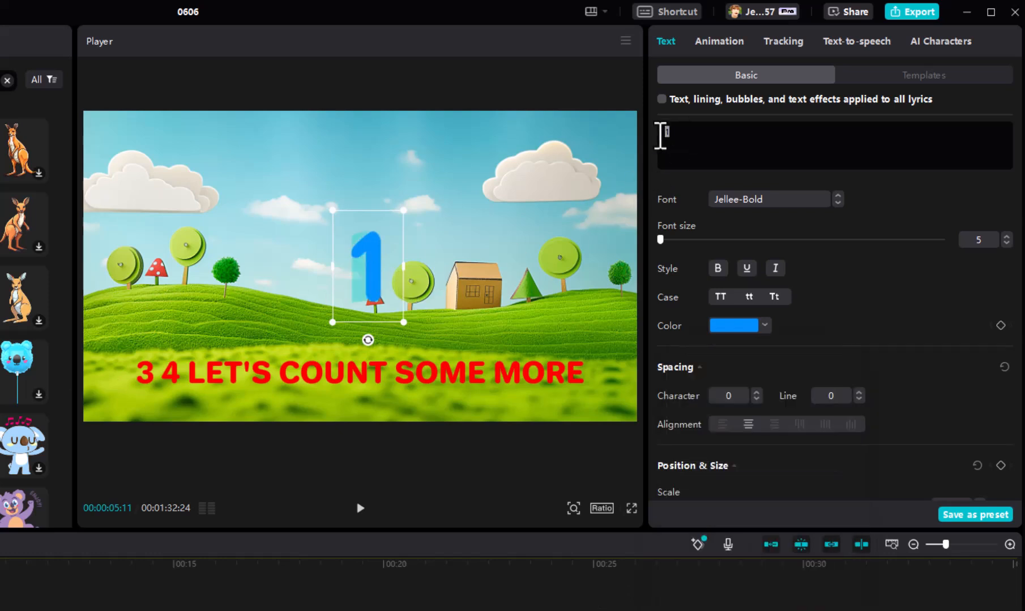
type("3")
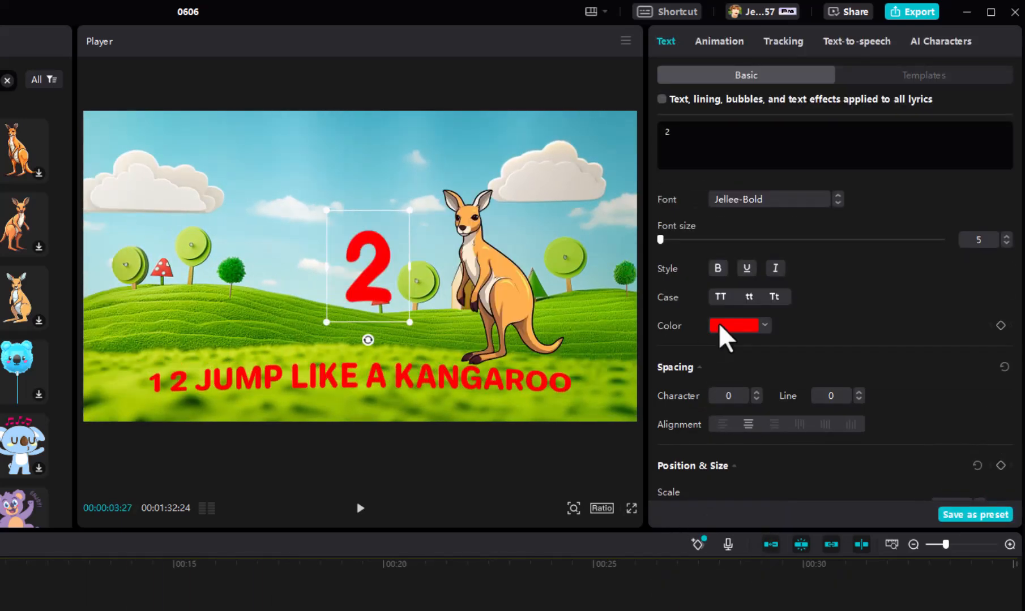
- Color the "2" yellow (F4C70F) and give it a thick black stroke
left_click(724, 327)
left_click(783, 538)
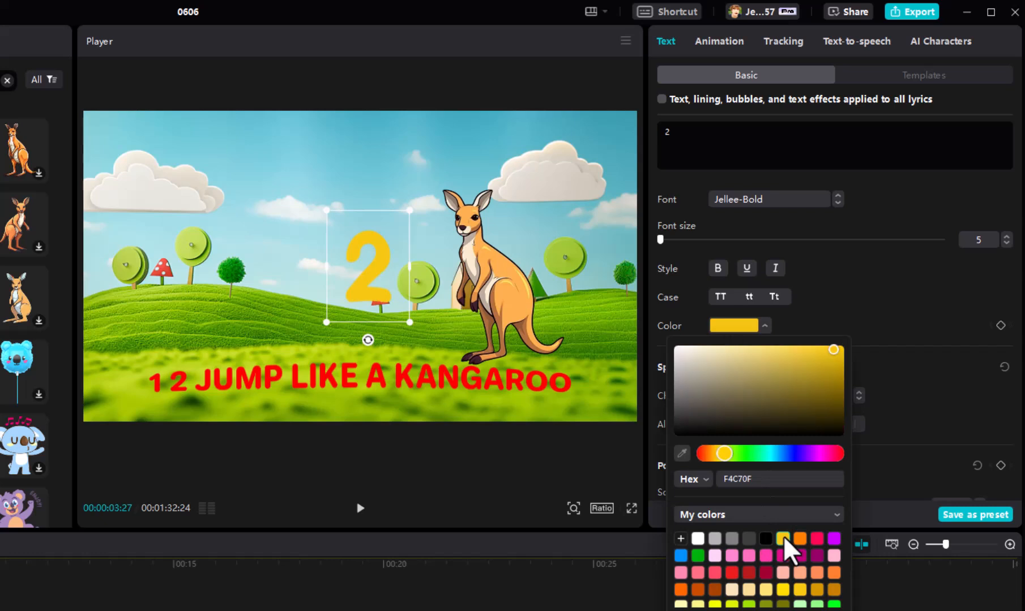
left_click(881, 310)
scroll(790, 371, "down", 10)
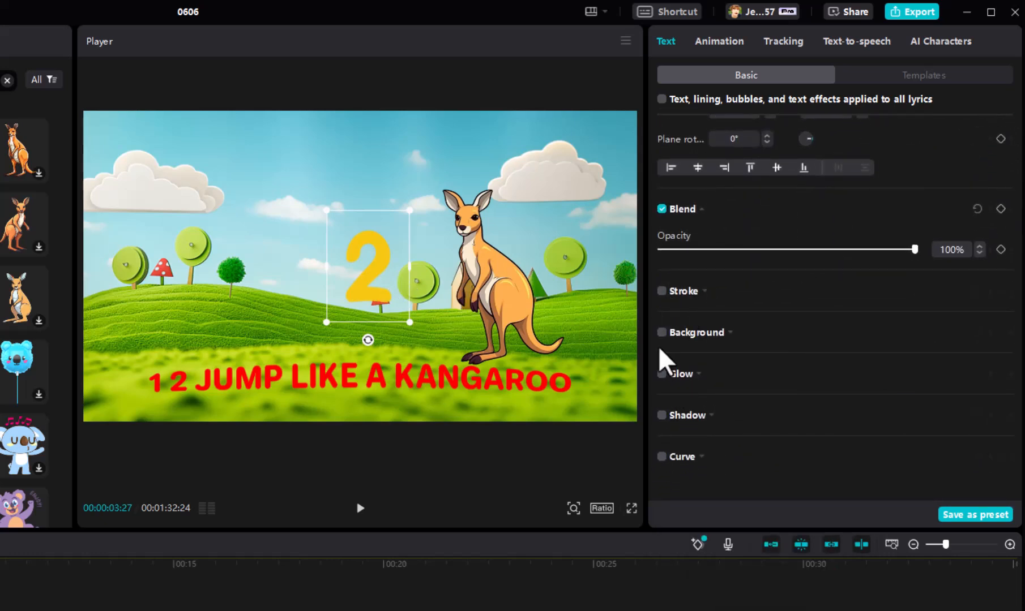
left_click(661, 291)
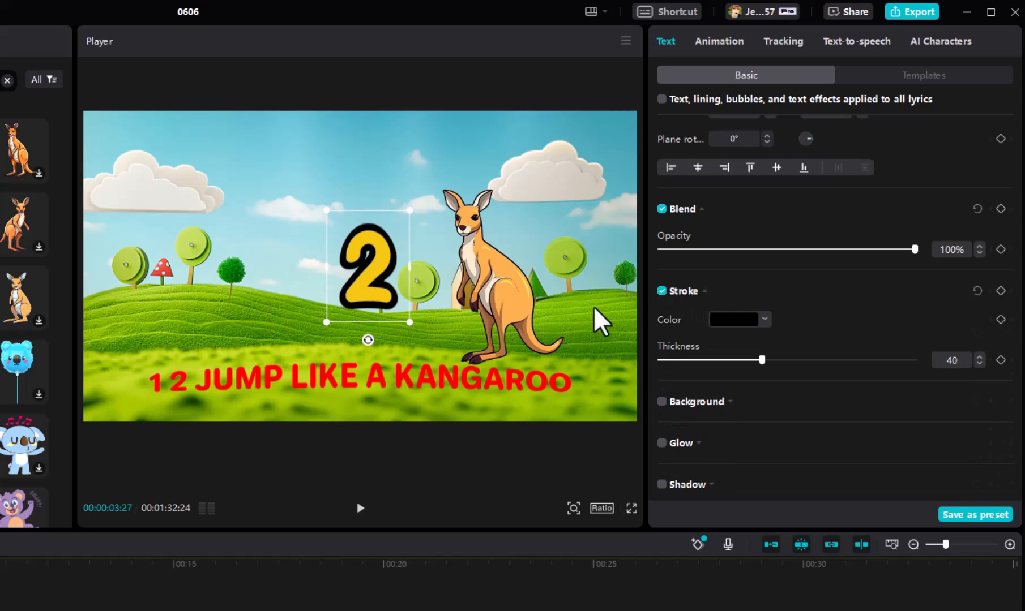
mouse_move(761, 359)
left_mouse_down()
mouse_move(833, 360)
mouse_move(800, 361)
left_mouse_up()
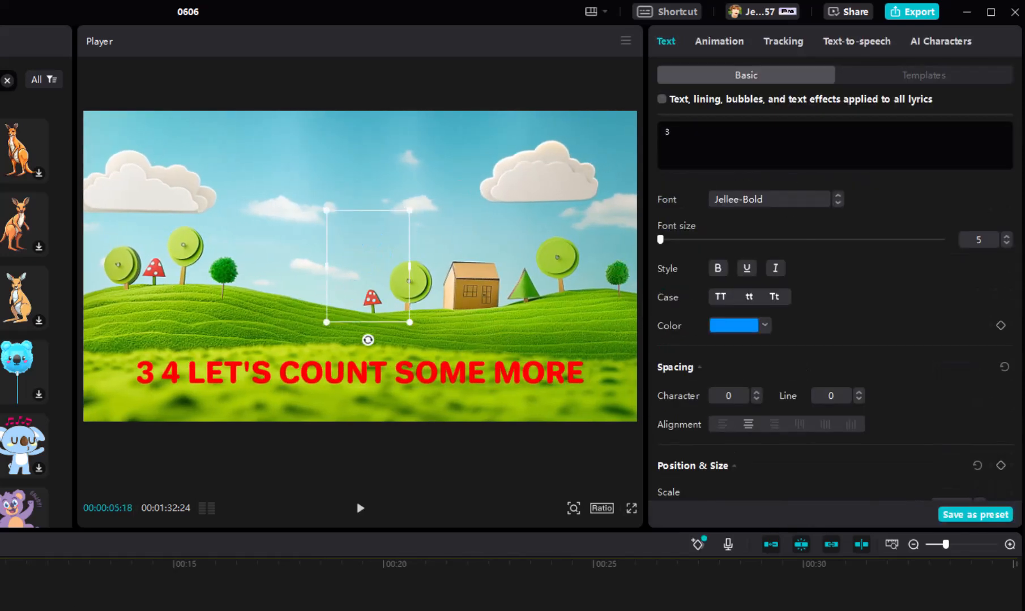
- Add a black stroke to the blue "3" and to the red "1", thickening the outline of the "1" slightly
scroll(712, 408, "down", 10)
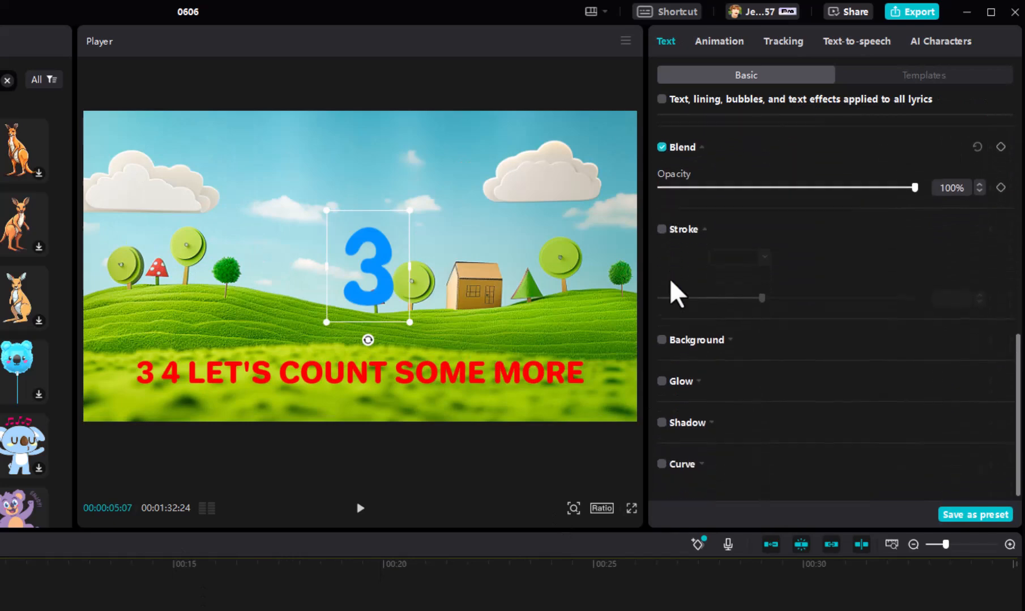
left_click(661, 221)
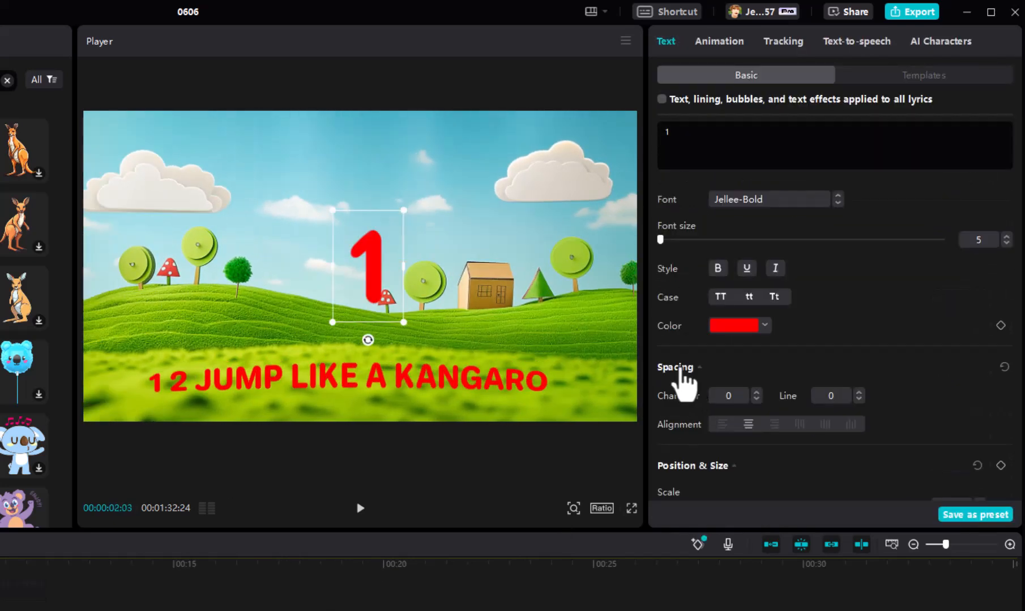
scroll(702, 396, "down", 8)
scroll(700, 354, "down", 3)
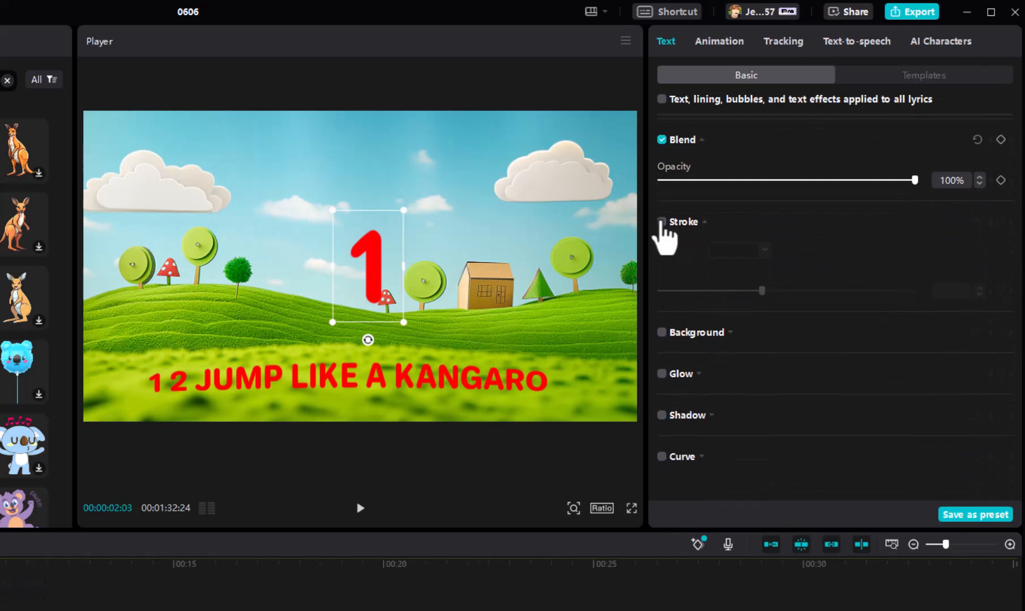
left_click(661, 222)
left_click_drag(755, 302, 776, 292)
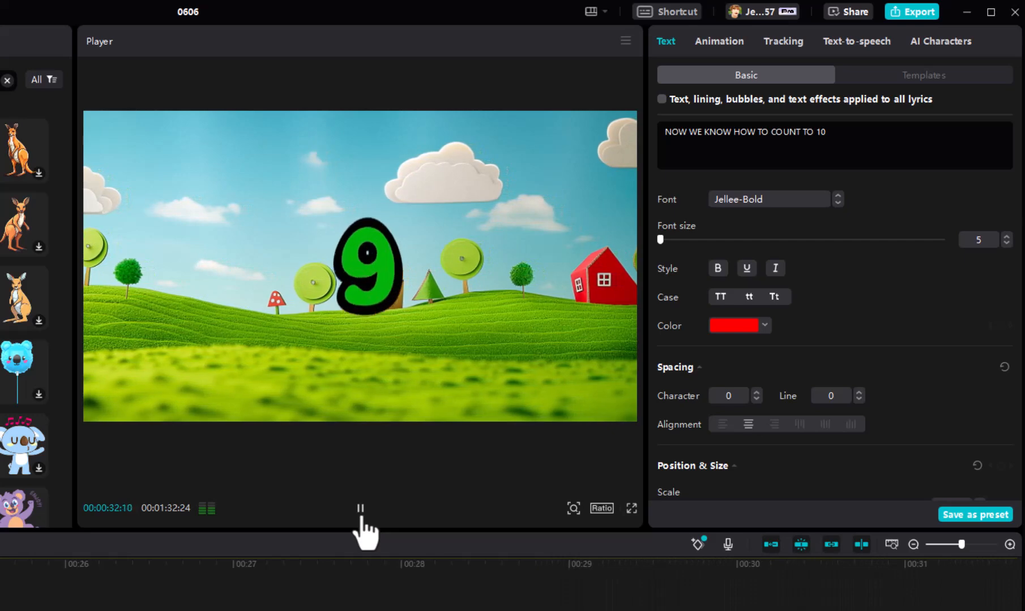
- Stop the preview of the counting section and examine the remaining lyric captions up to the end of the timeline
left_click(360, 508)
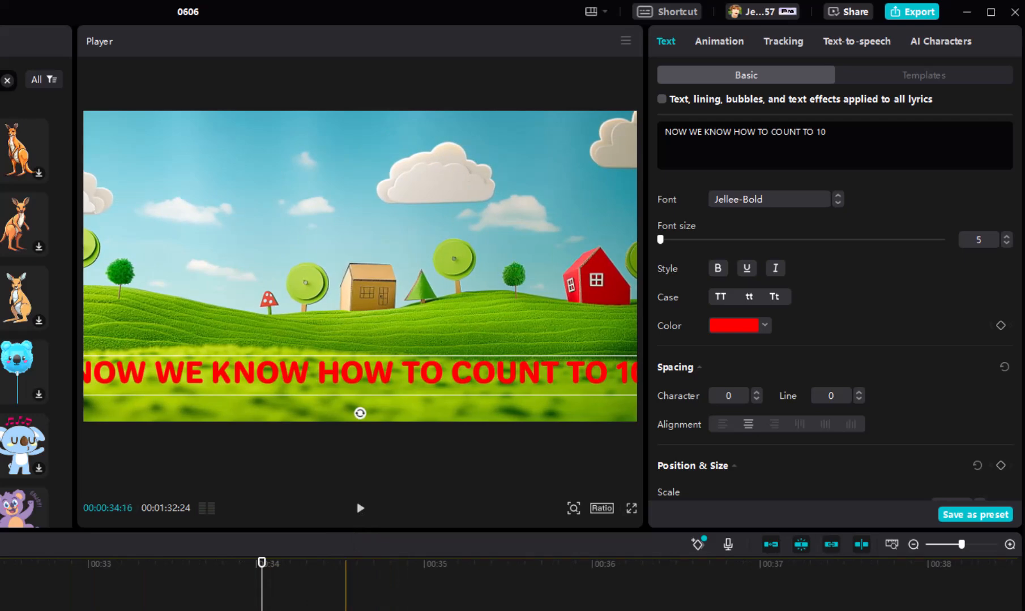
scroll(509, 584, "right", 4)
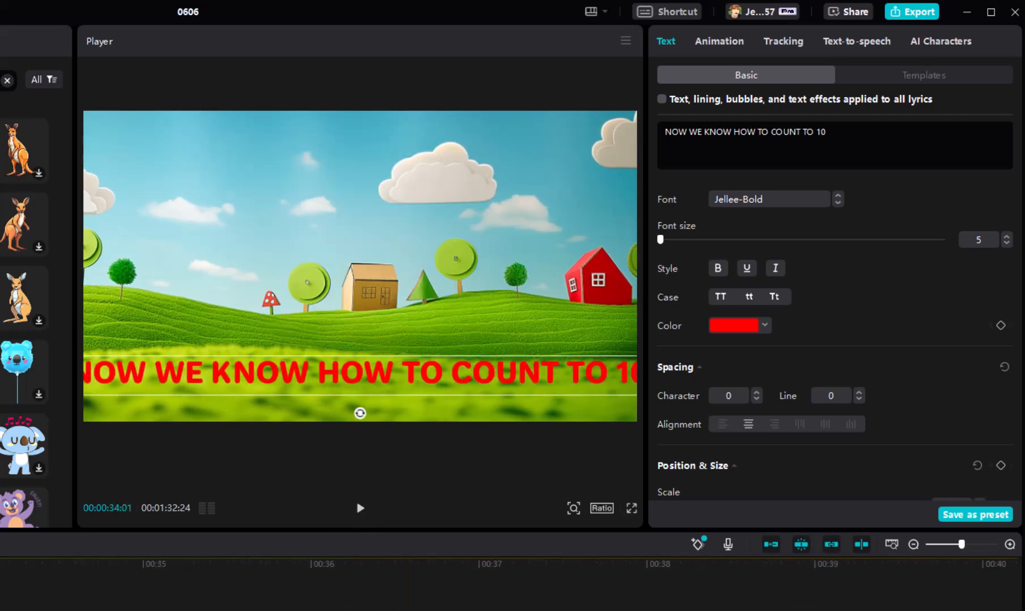
scroll(480, 571, "right", 15)
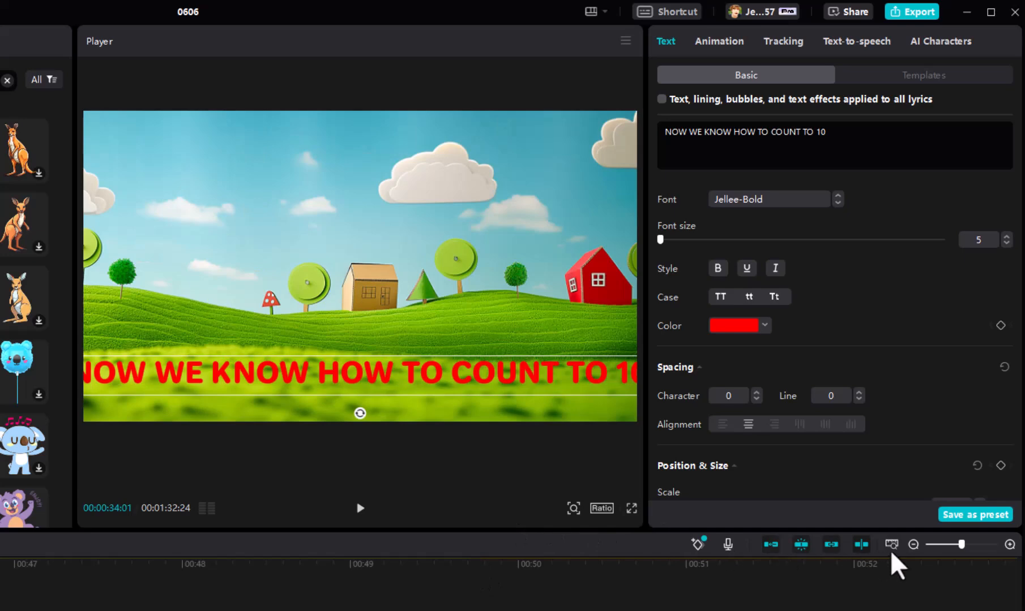
left_click(913, 545)
left_click(913, 545)
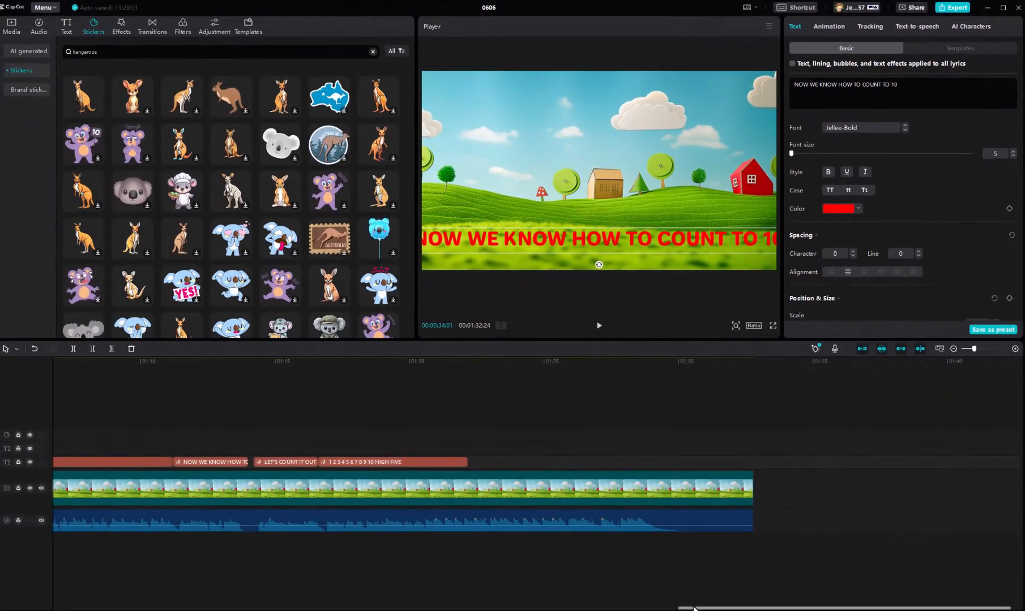
left_click(694, 606)
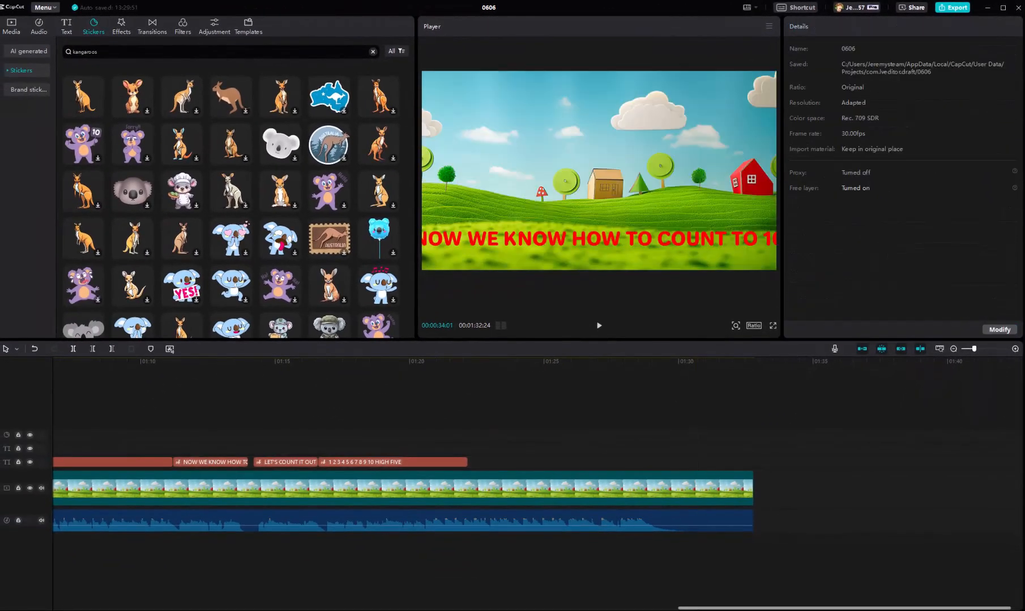
- Copy the number captions "1" to "10" from the first counting section and paste them at 00:01:00:18, above the second counting lyric
left_click_drag(694, 608, 269, 609)
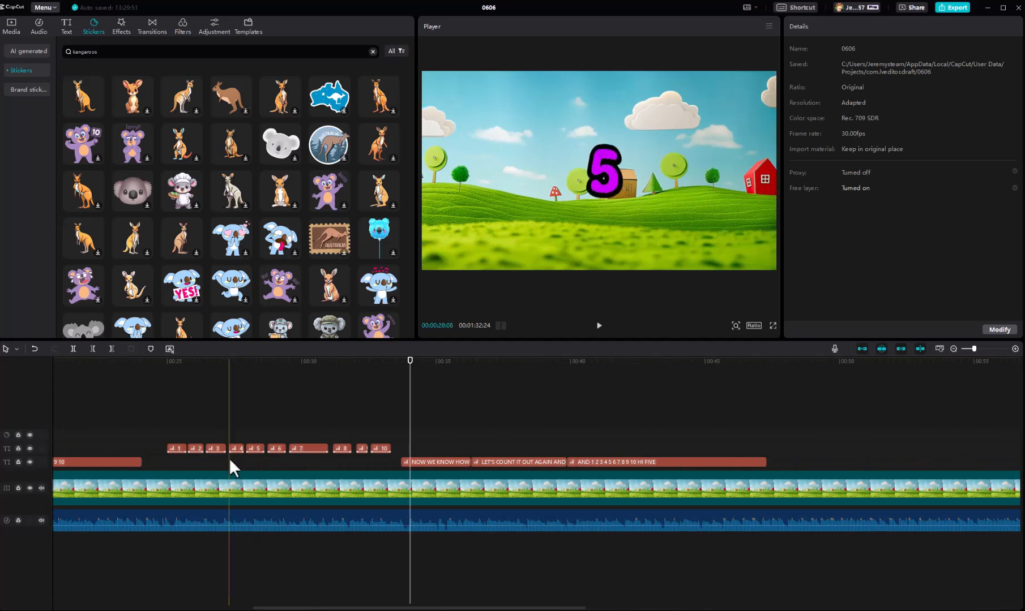
left_click_drag(159, 430, 424, 465)
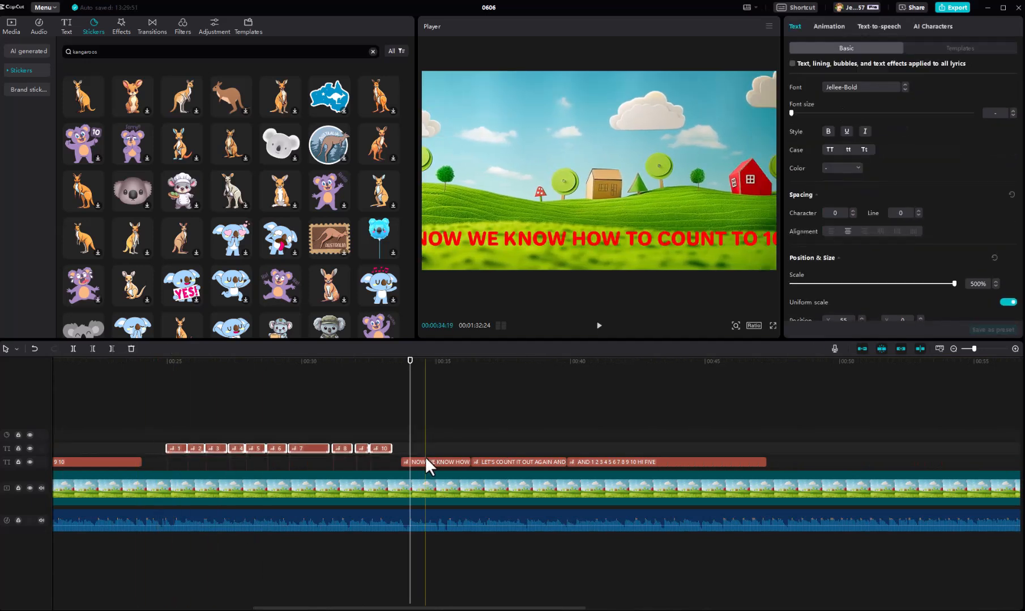
left_click_drag(457, 606, 560, 606)
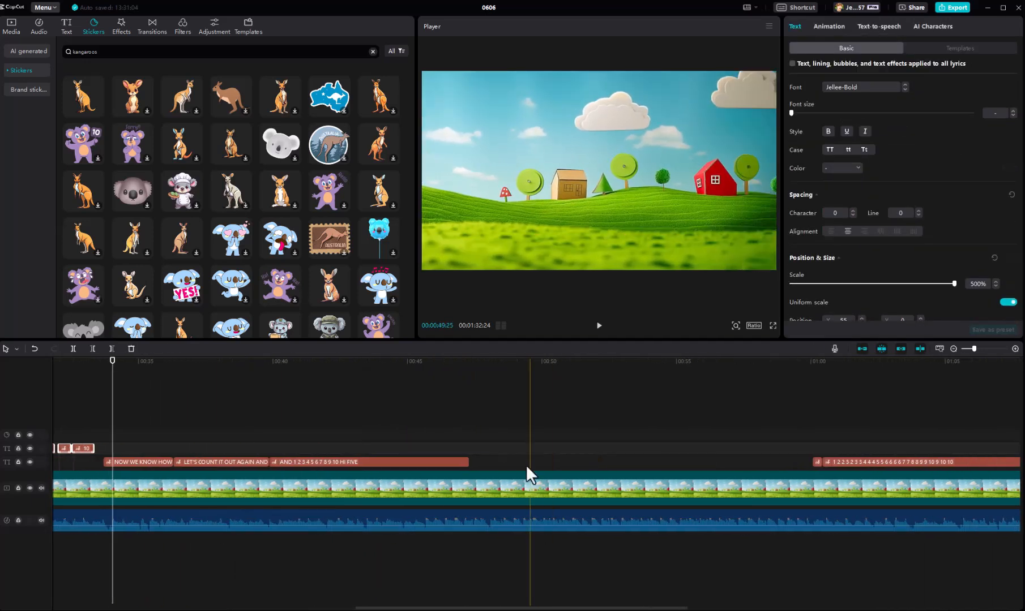
left_click(521, 450)
key("space")
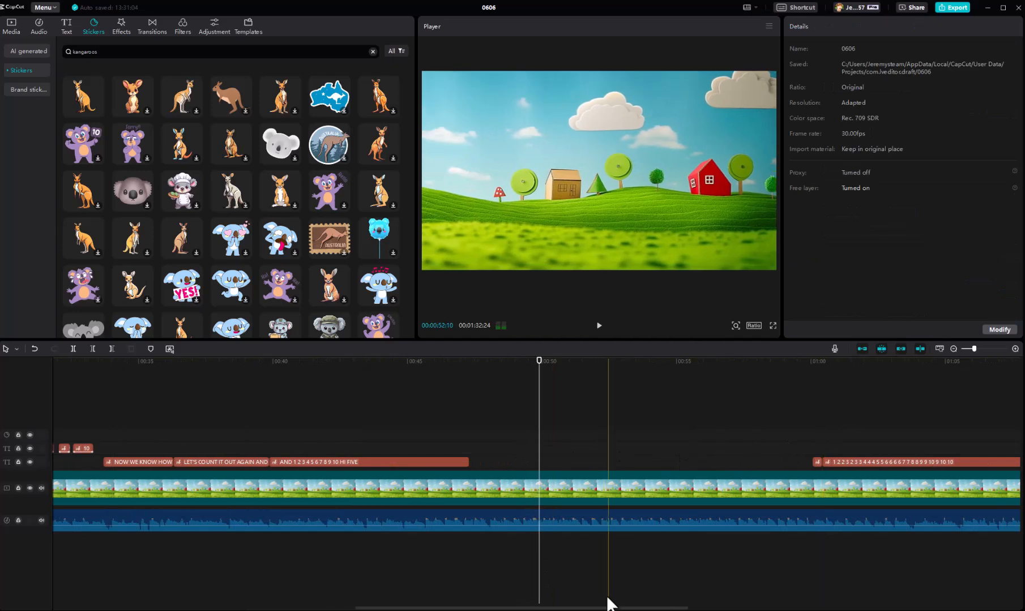
left_click_drag(608, 606, 713, 607)
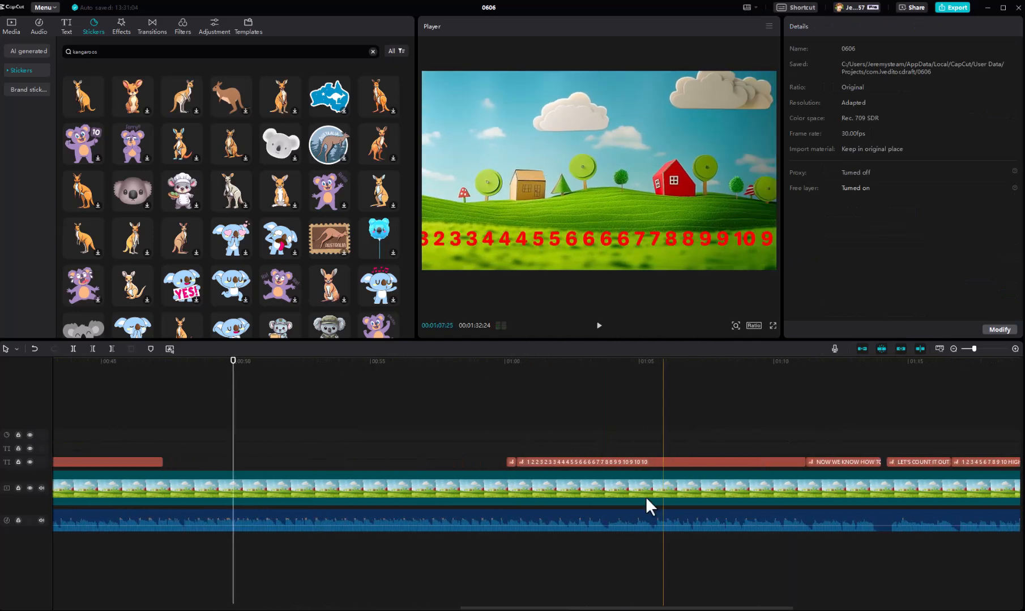
left_click(521, 432)
key("ctrl+v")
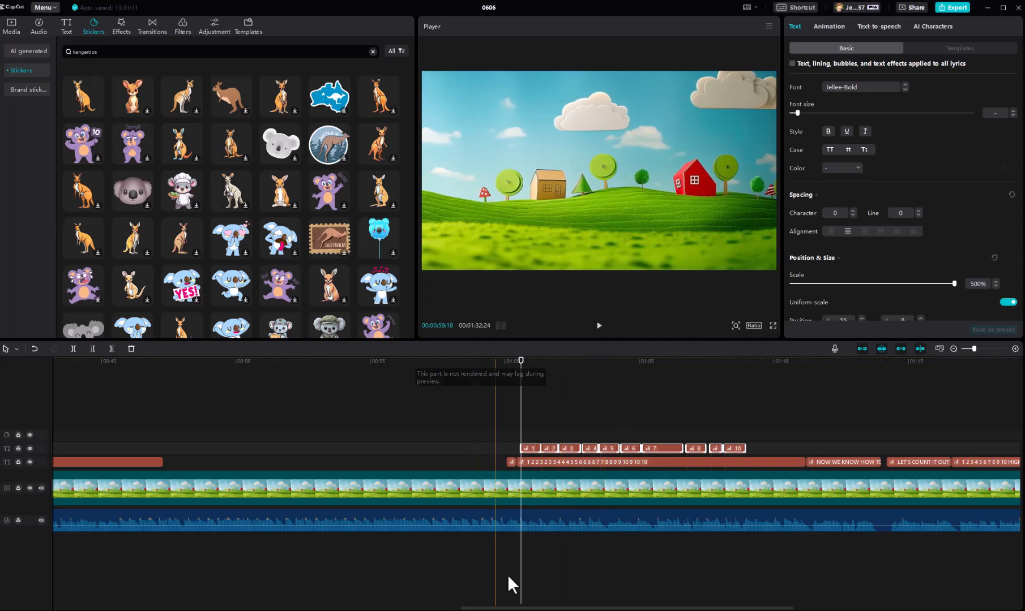
mouse_move(617, 610)
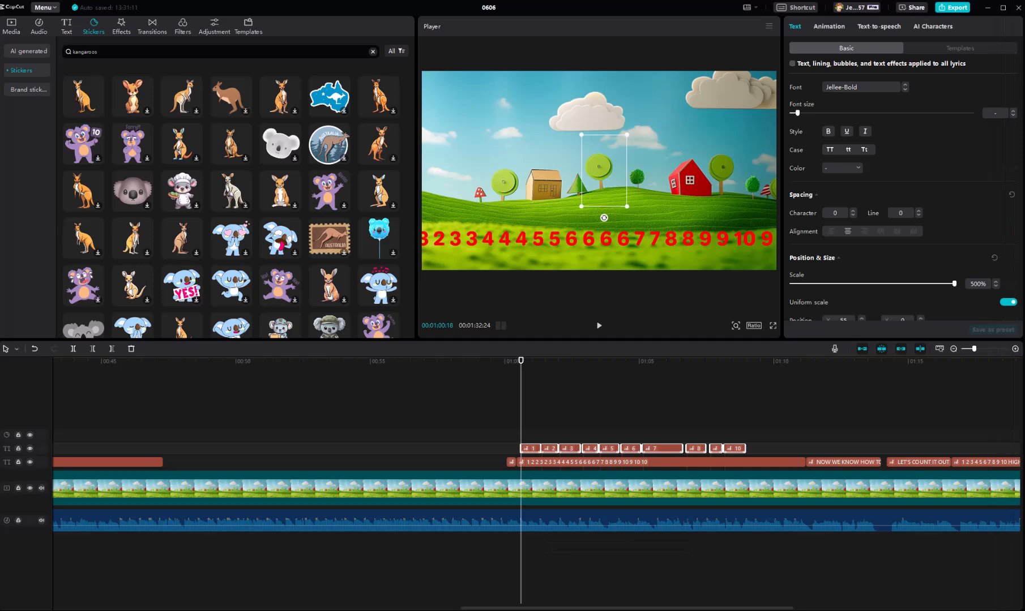